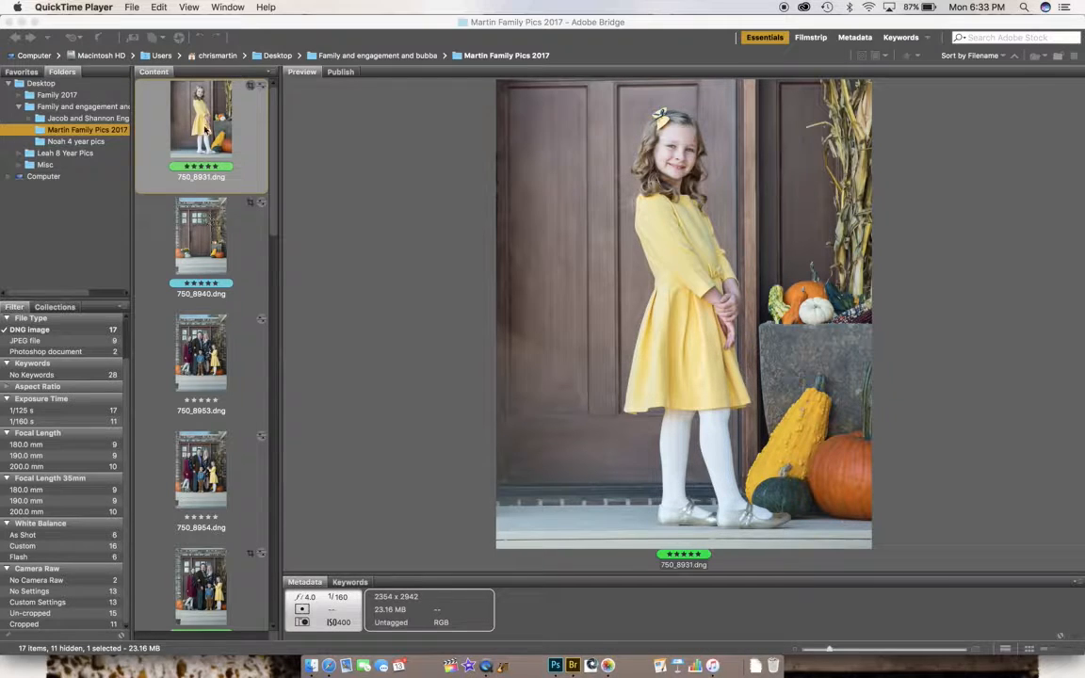
Open the photo 750_8931.dng in Camera Raw
left_click(204, 129)
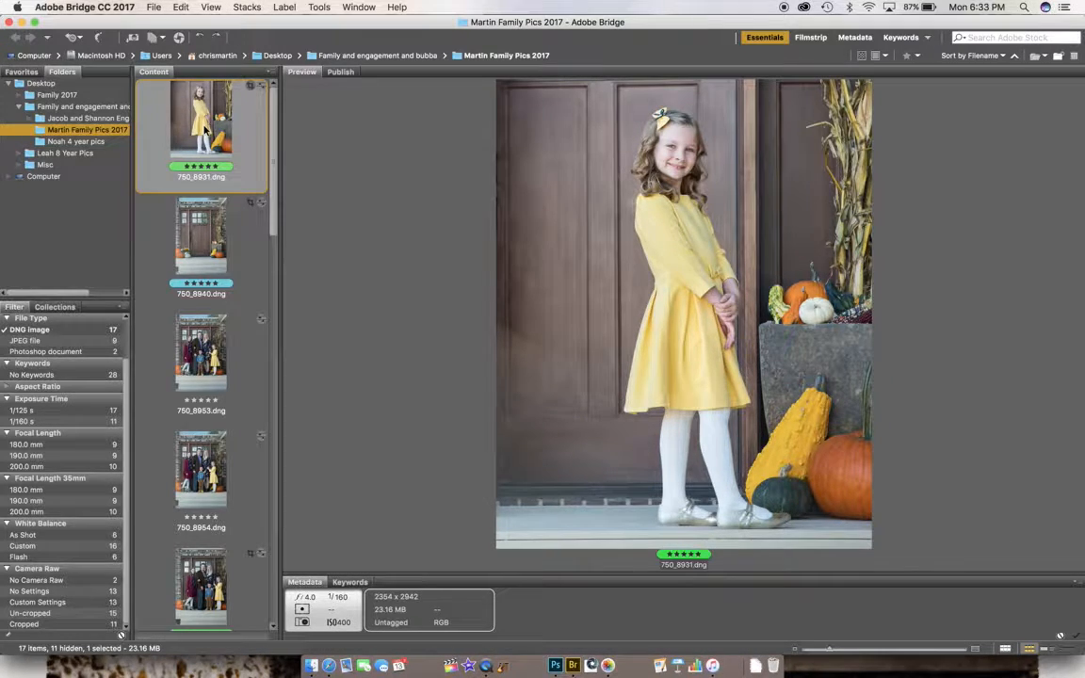
right_click(204, 129)
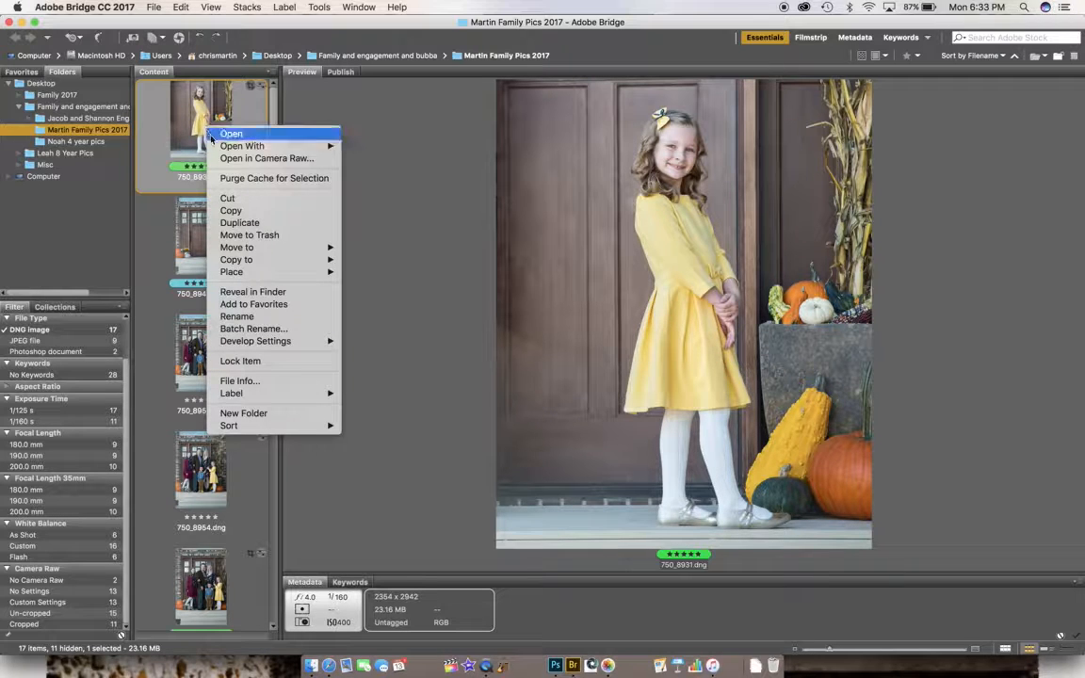
left_click(192, 132)
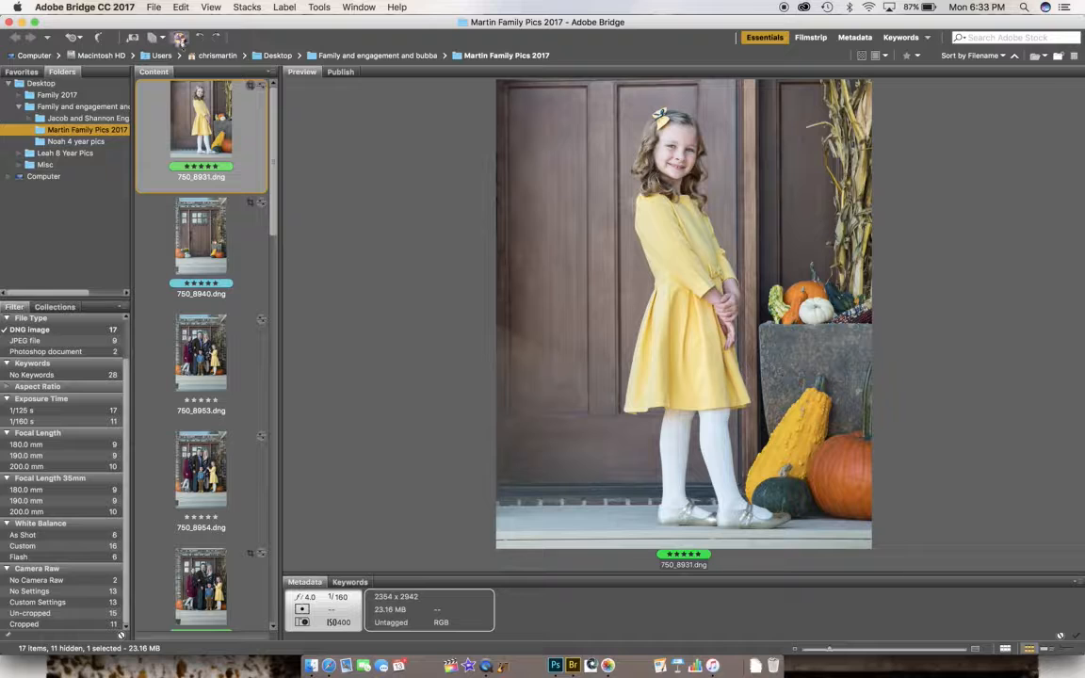
left_click(179, 40)
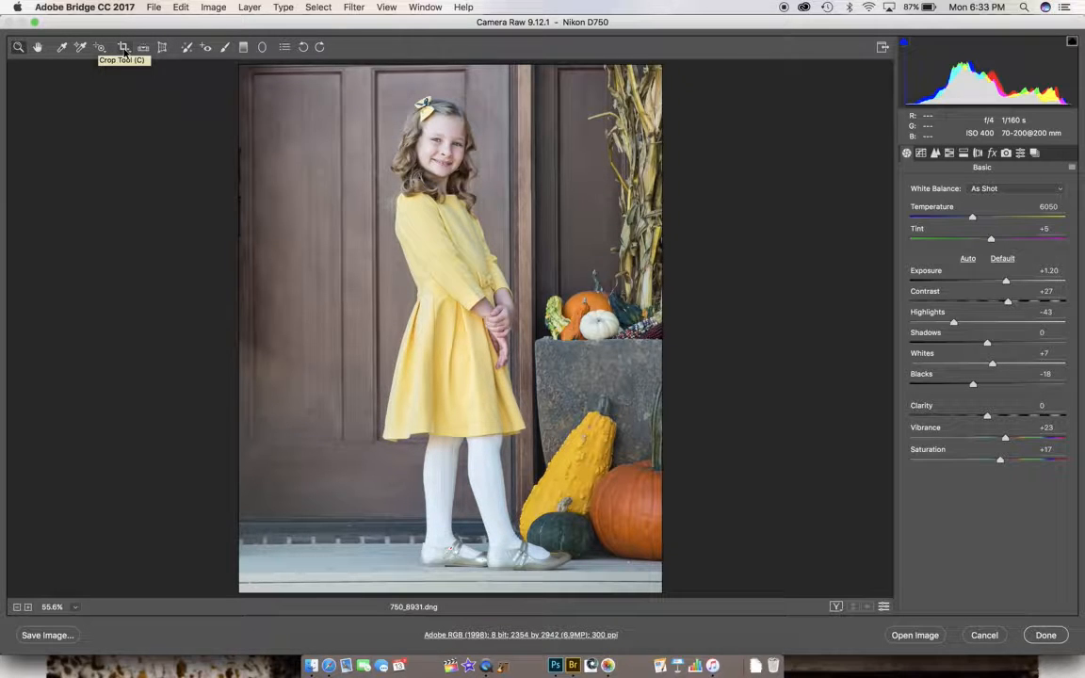
Look at the photo's existing crop area and the aspect ratio options of the Crop tool
left_click(123, 48)
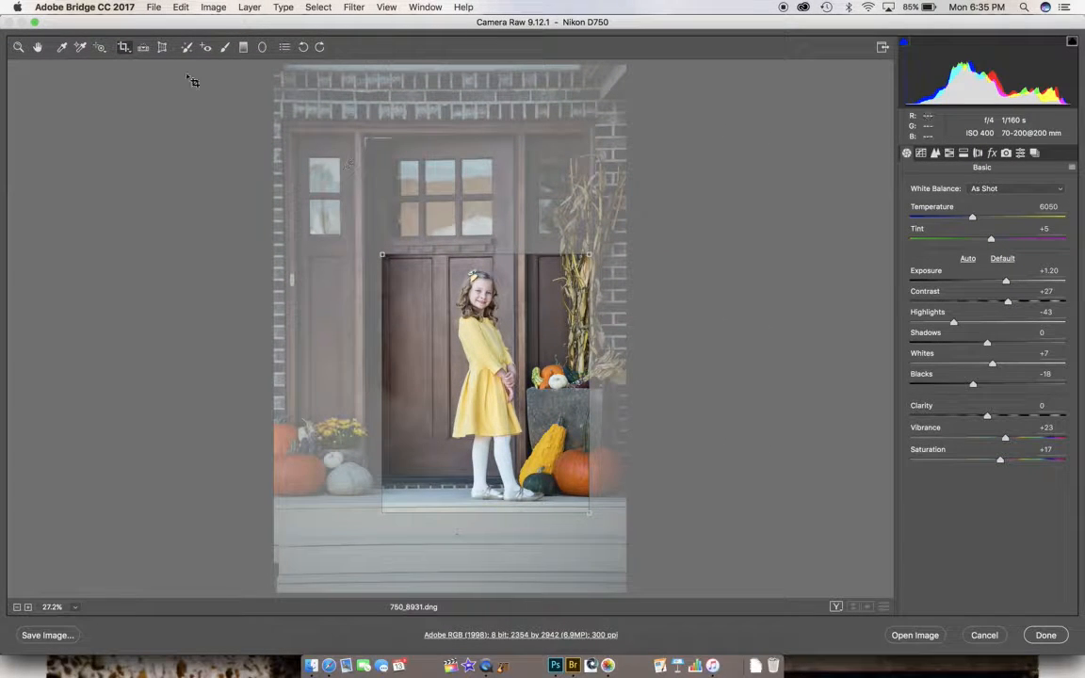
left_click(125, 51)
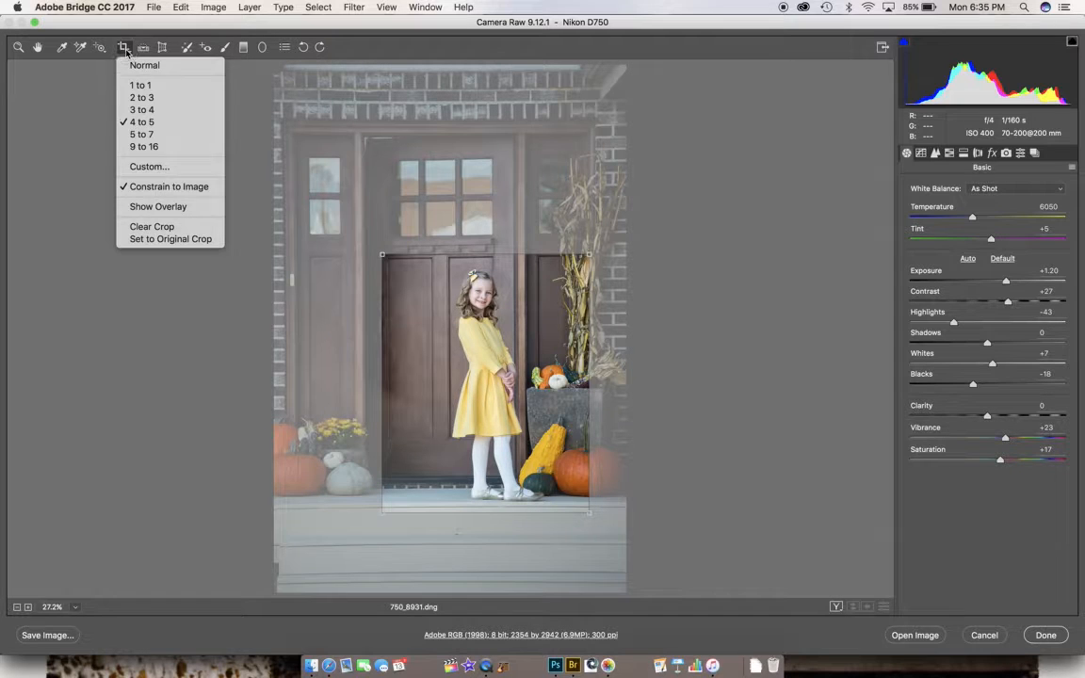
left_click(126, 52)
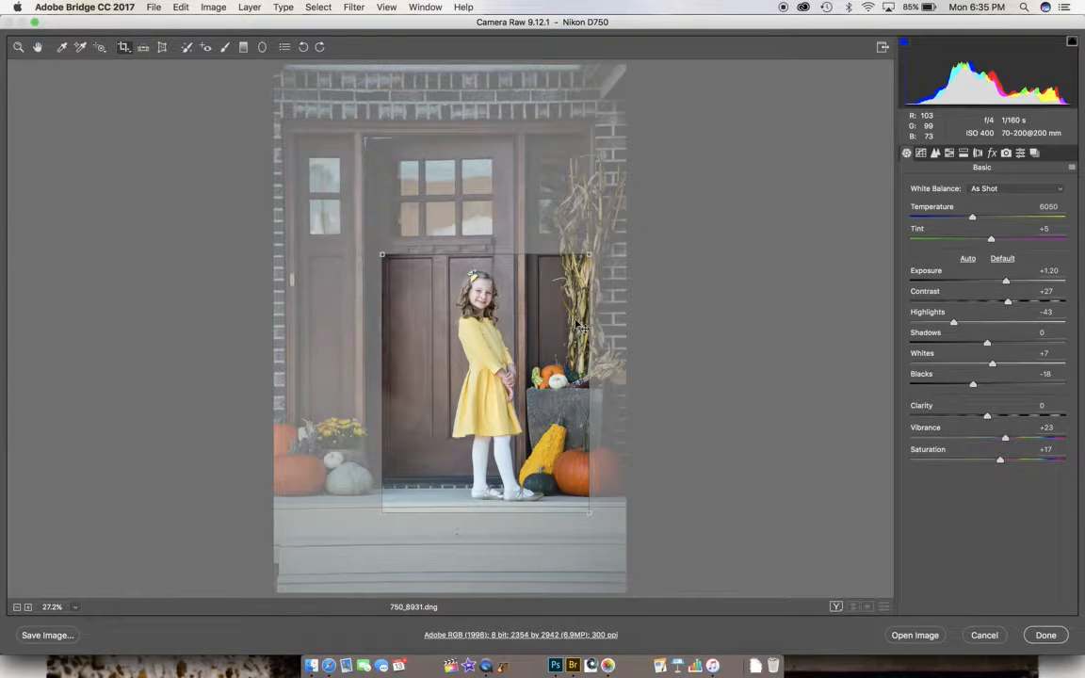
Set the Adjustment Brush's Whites to -3 and compare the brush settings with the defaults
key("z")
left_click(450, 268)
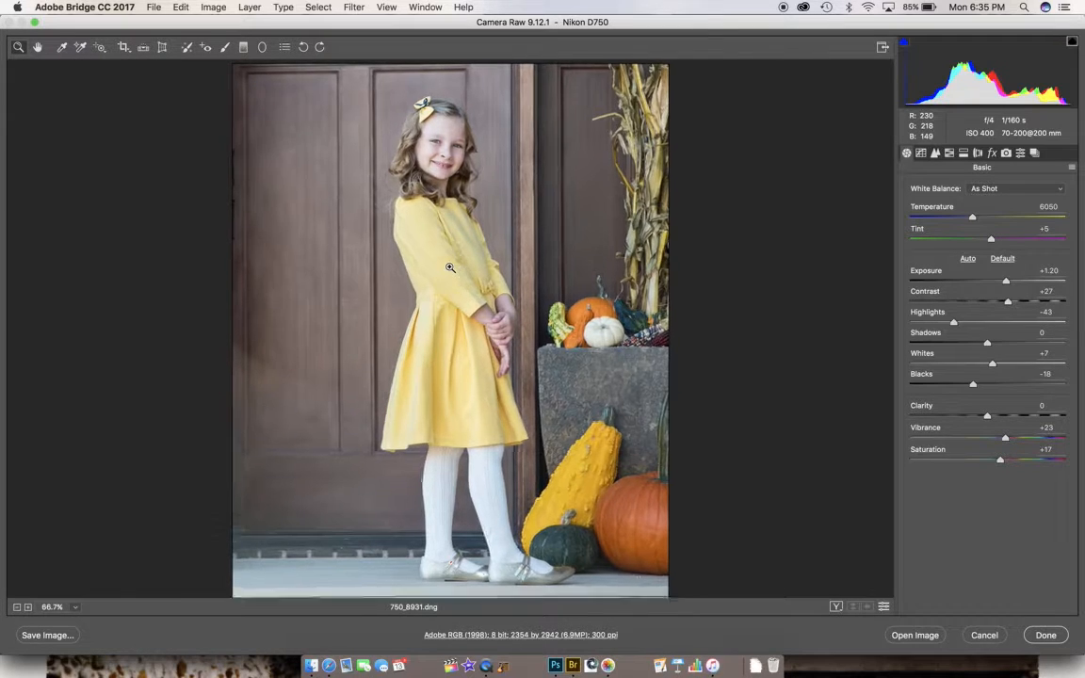
left_click(447, 267)
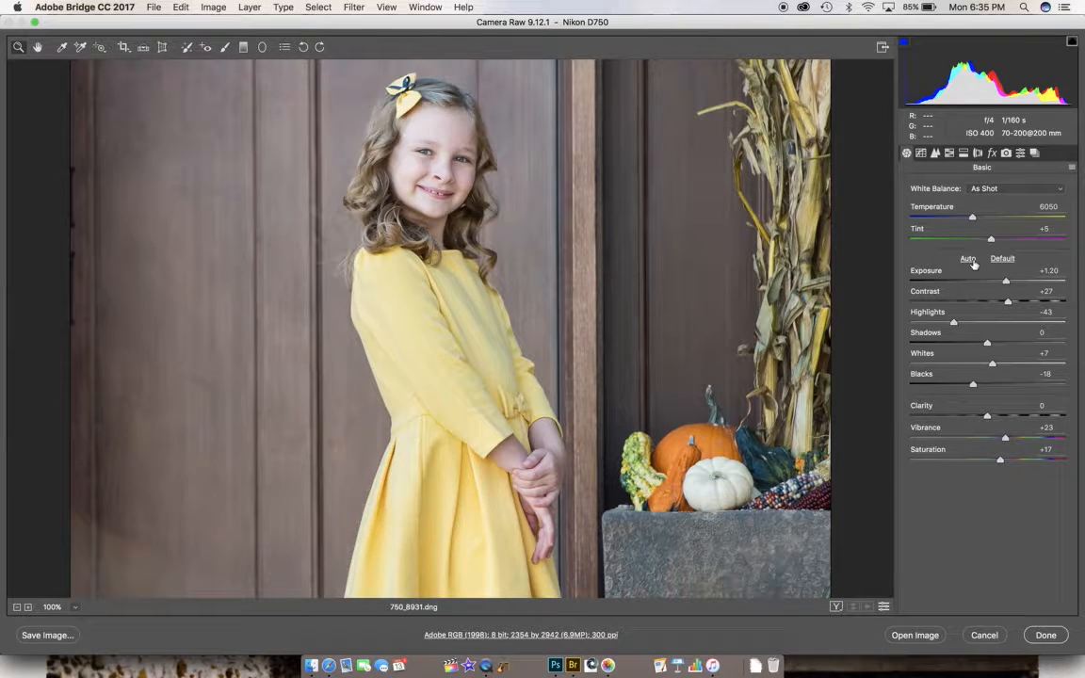
left_click(224, 46)
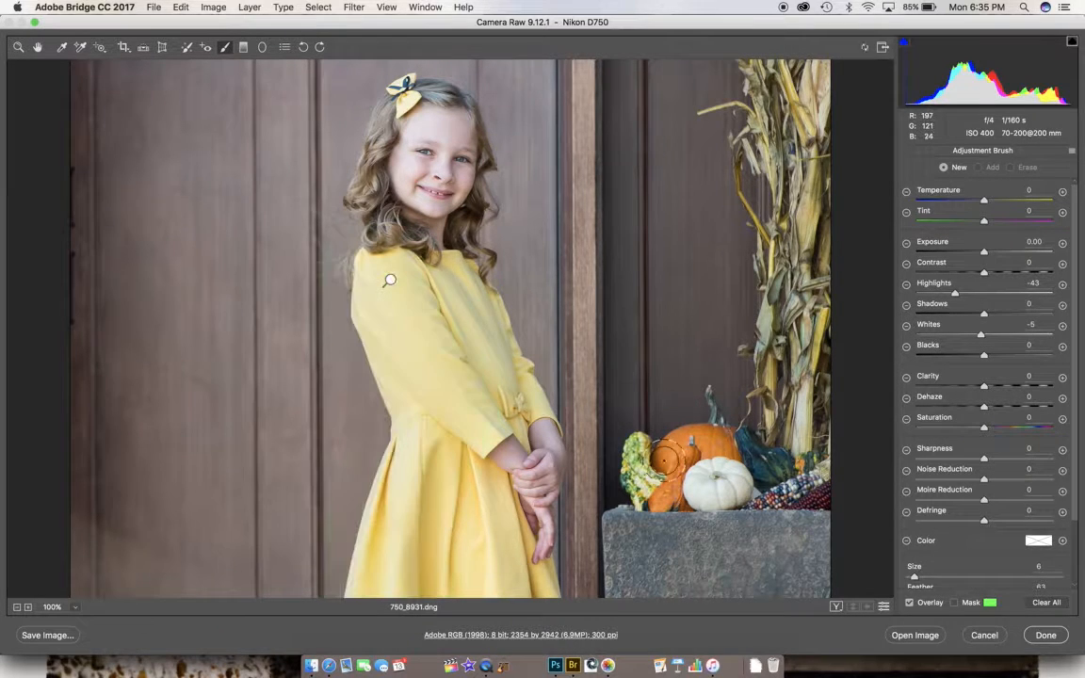
scroll(390, 231, "down", 3)
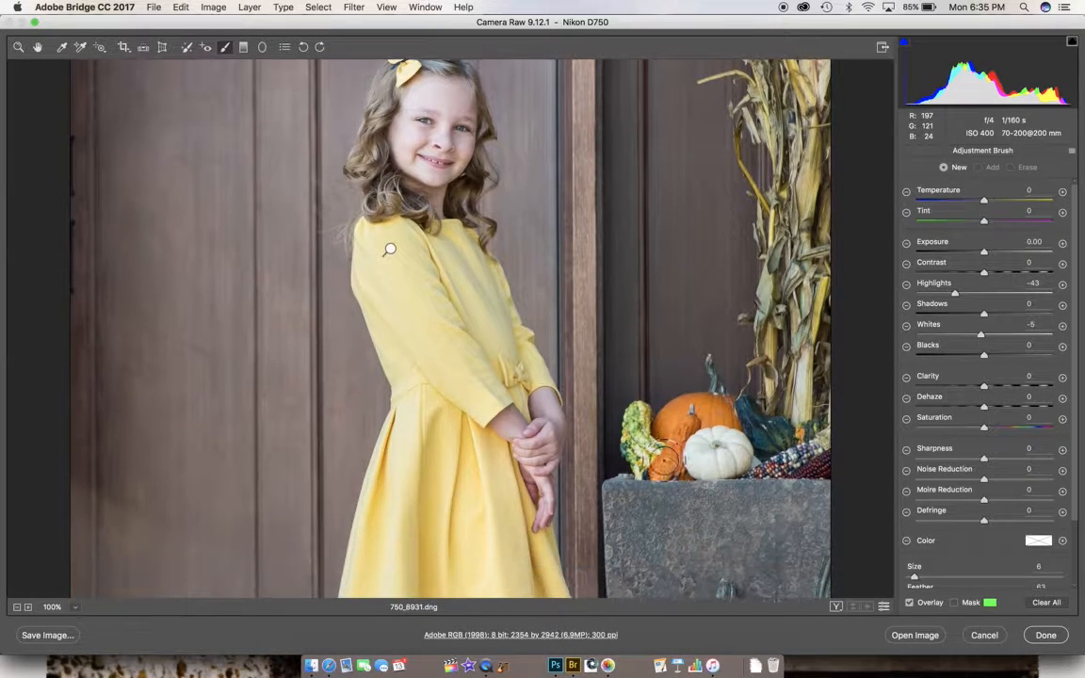
mouse_move(390, 239)
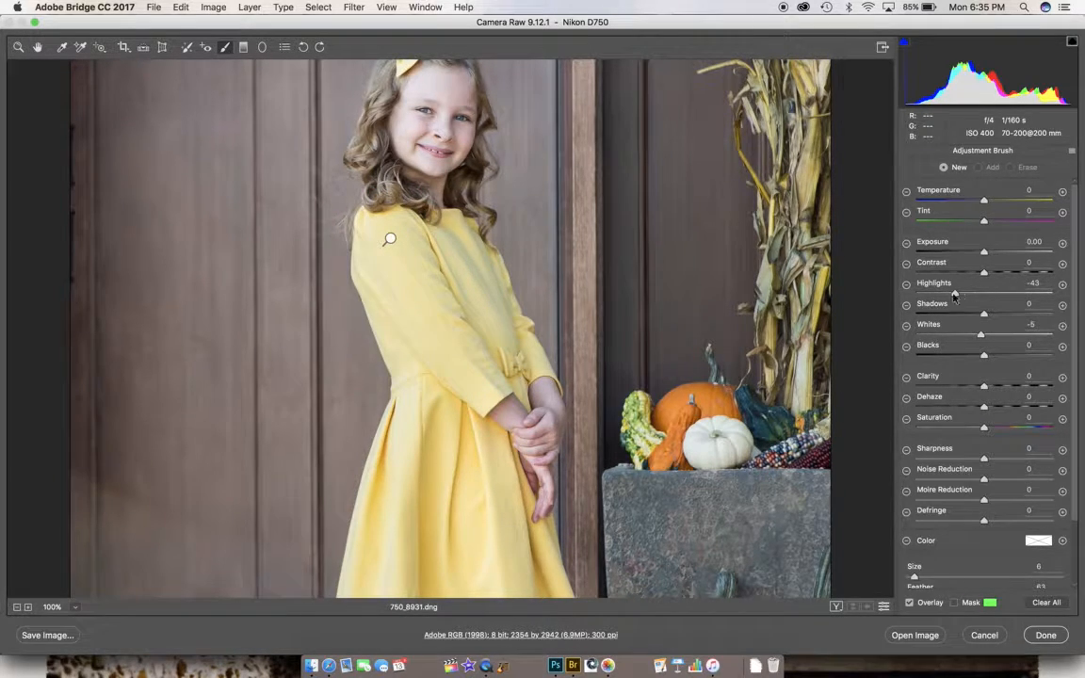
key("alt")
scroll(954, 295, "down", 3)
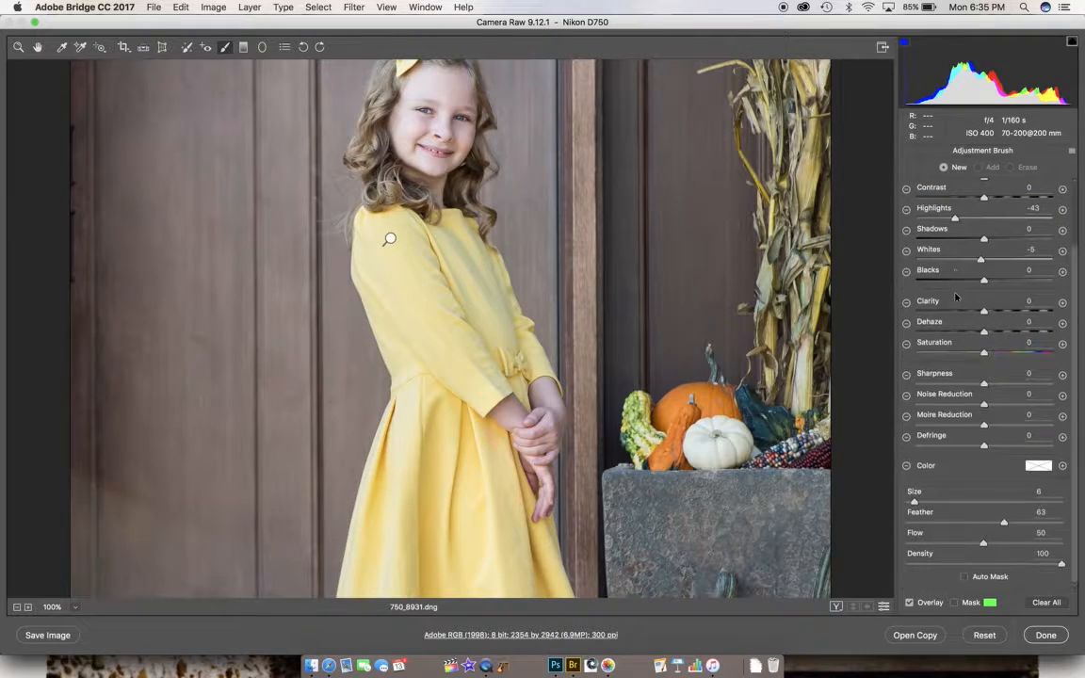
scroll(953, 295, "up", 3)
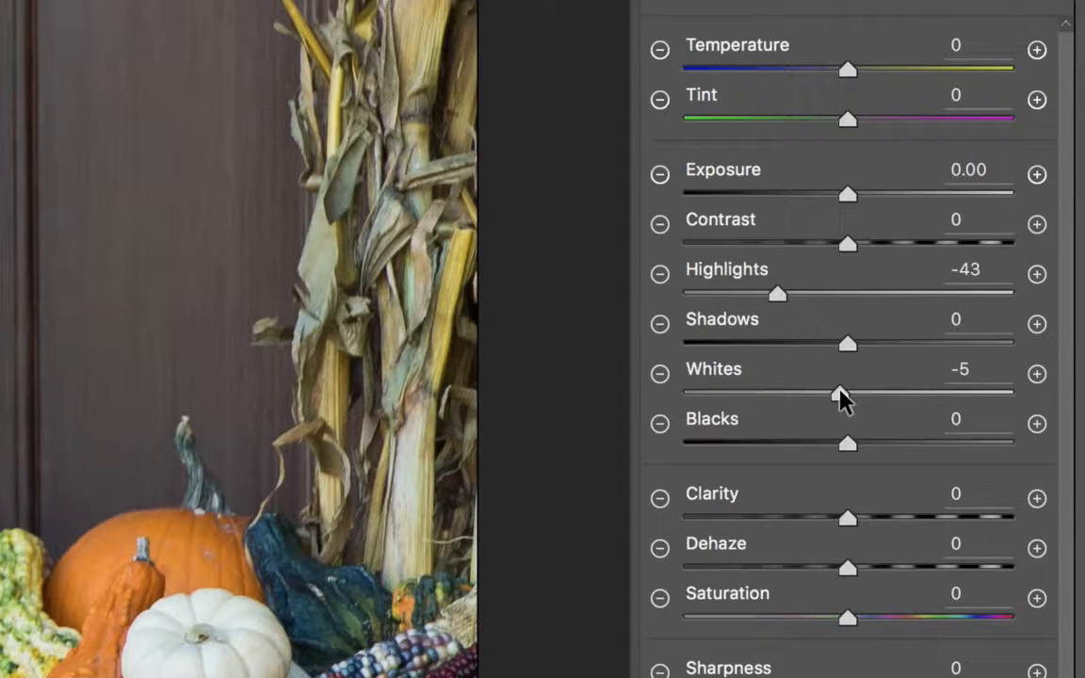
left_click_drag(842, 399, 845, 397)
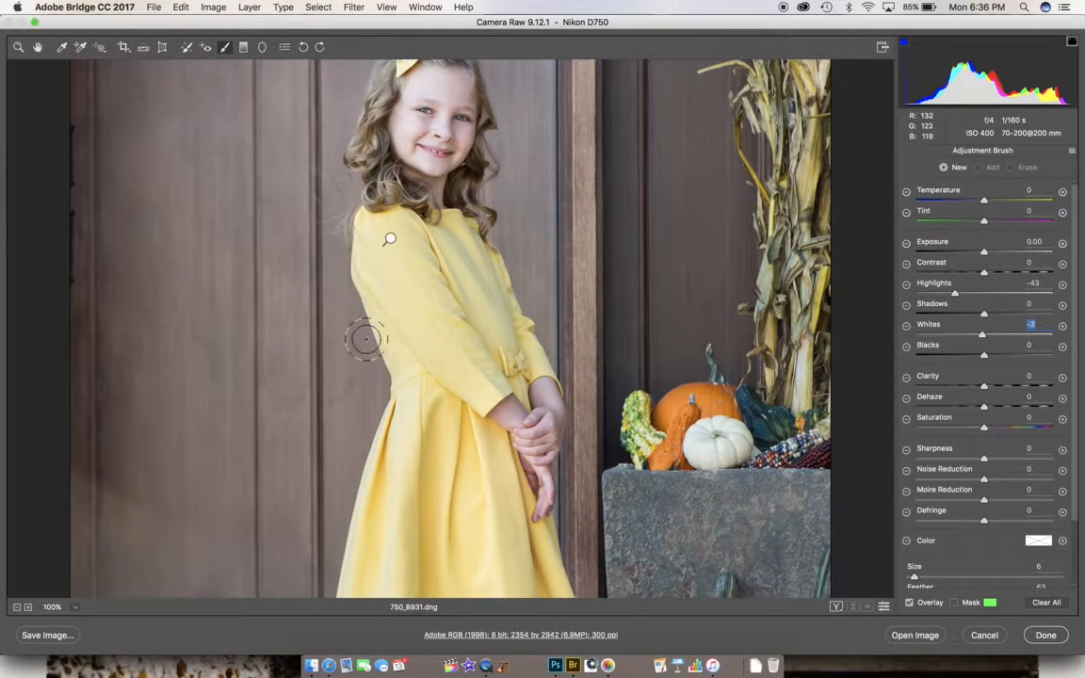
left_click(884, 608)
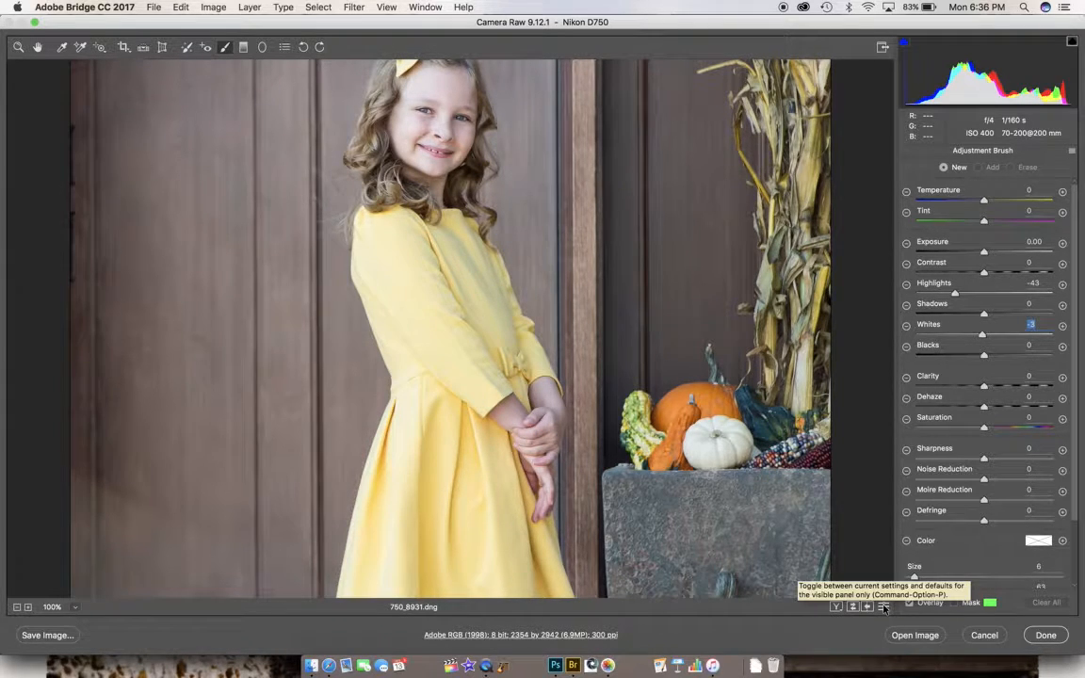
key("super+alt+p")
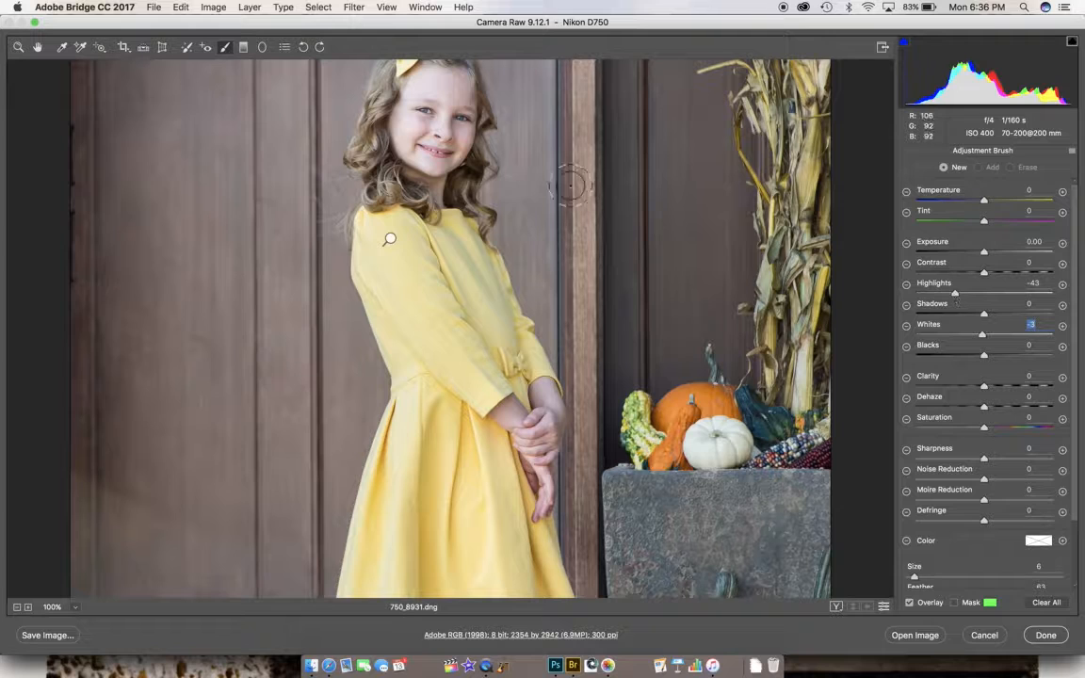
Select the existing brush pin on the yellow dress near the shoulder and set its Highlights to -27
left_click(389, 240)
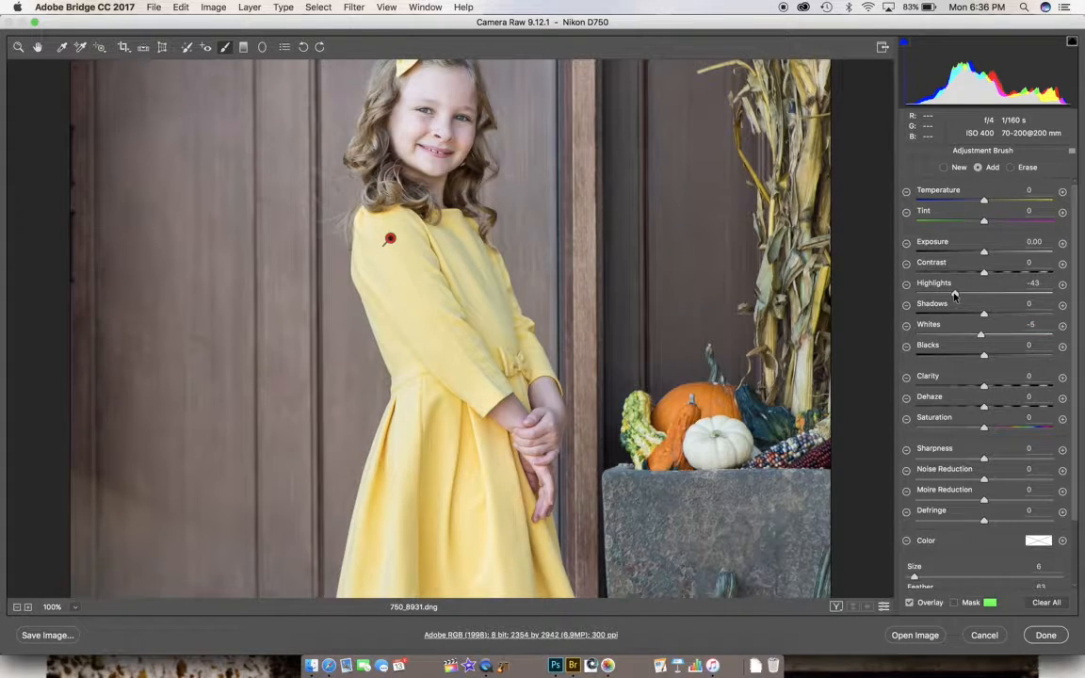
left_click_drag(954, 295, 966, 295)
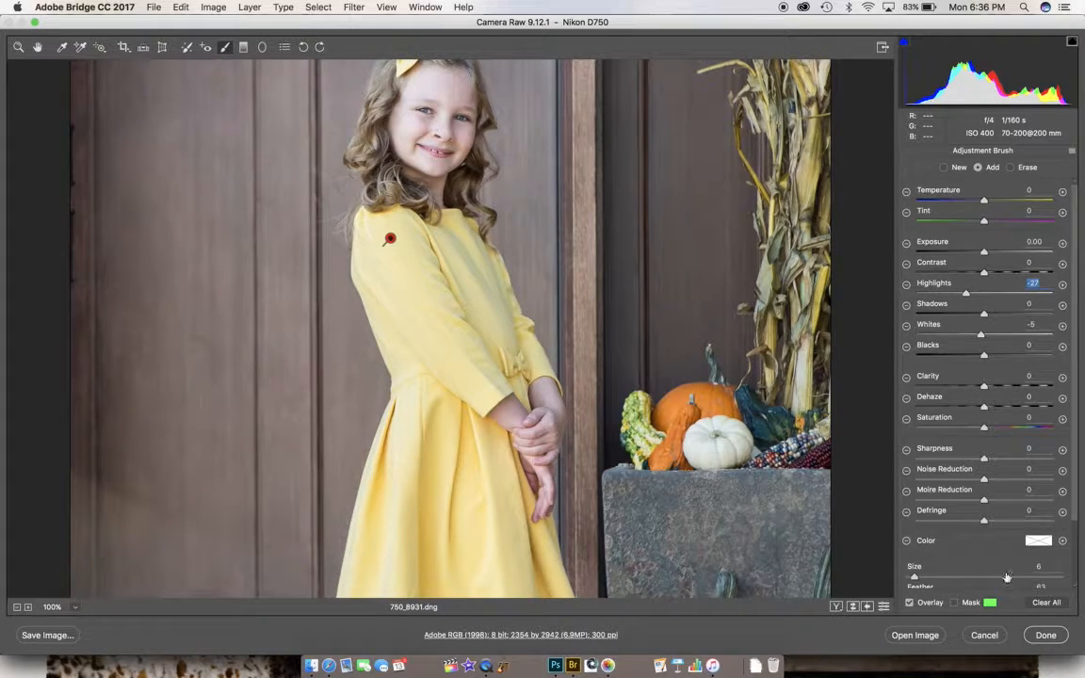
left_click(18, 47)
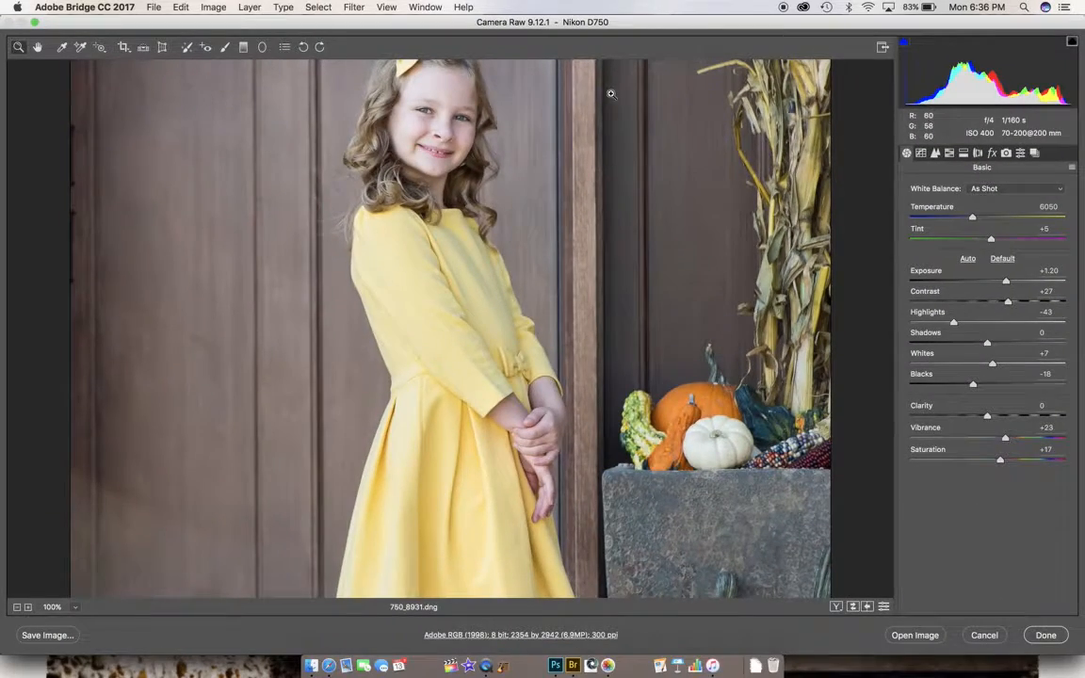
Warm up the photo's white balance by setting the Temperature to 6500
left_click_drag(439, 104, 510, 162)
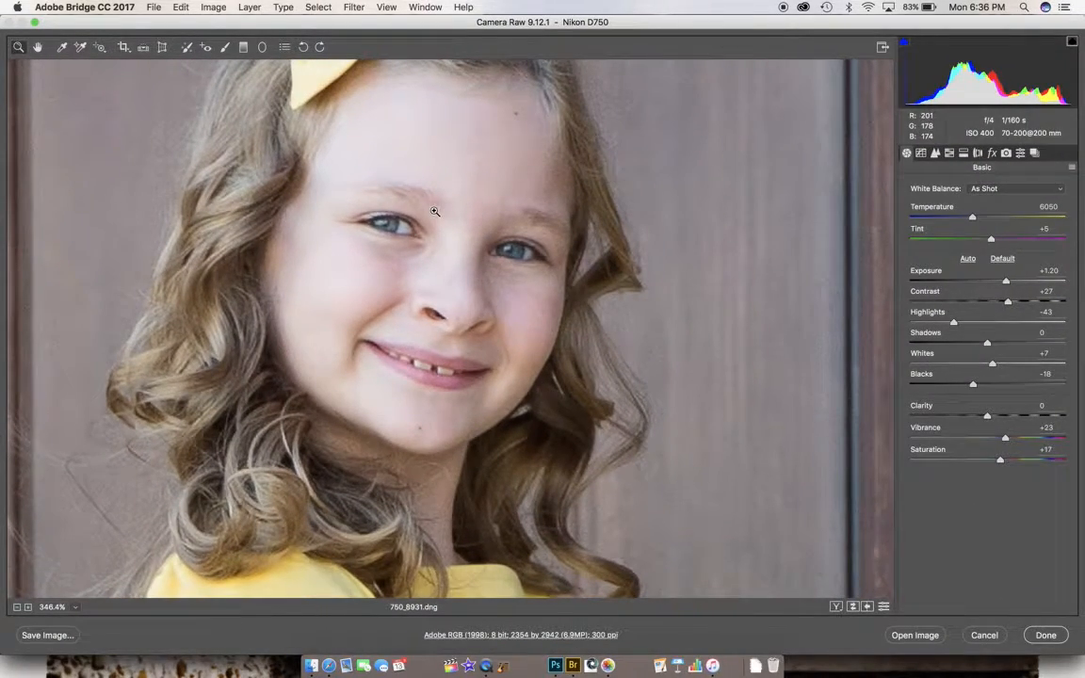
key("XF86MonBrightnessUp")
left_click_drag(499, 315, 439, 290)
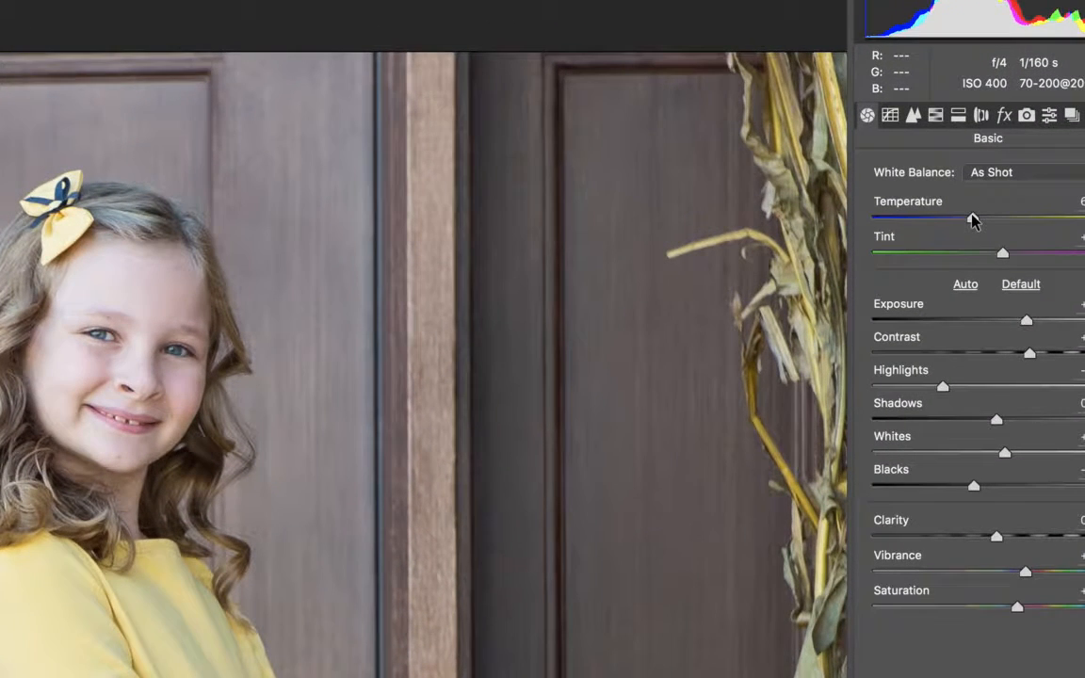
left_click_drag(973, 219, 977, 219)
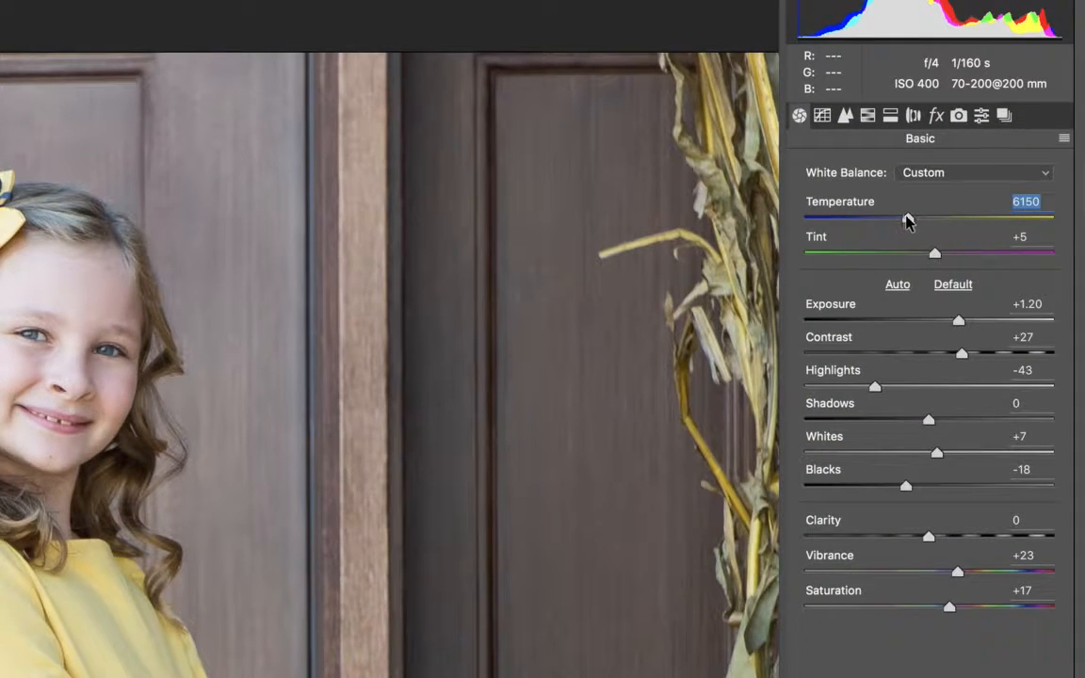
left_click_drag(907, 219, 913, 220)
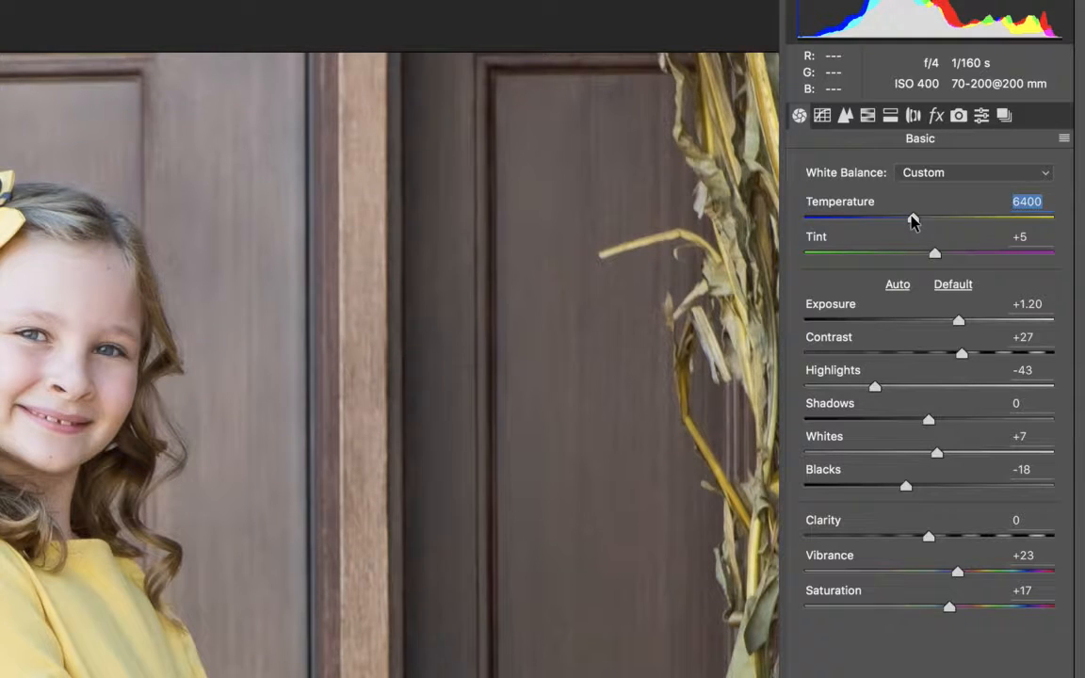
left_click_drag(914, 219, 915, 220)
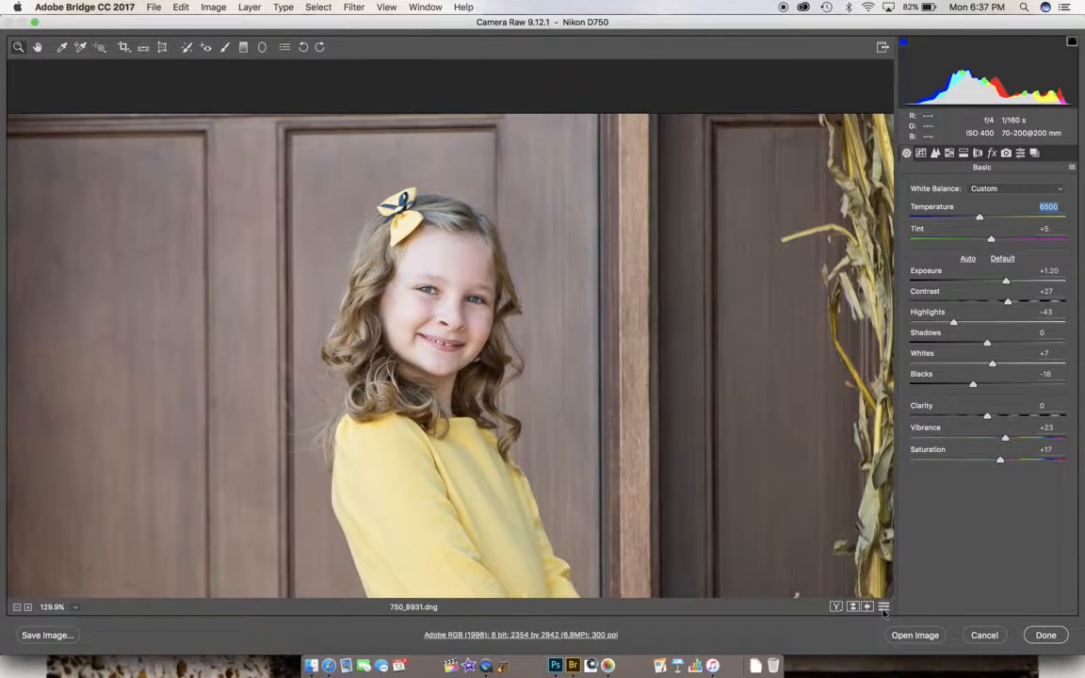
Compare the photo with its basic adjustments against the default settings
left_click(886, 608)
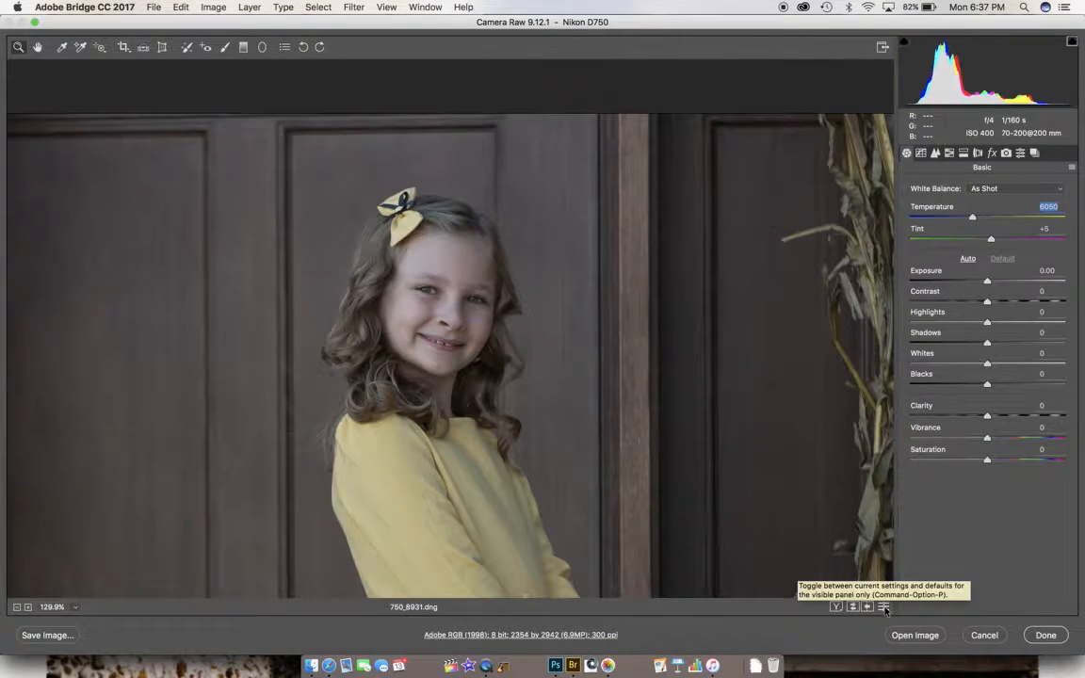
left_click(885, 608)
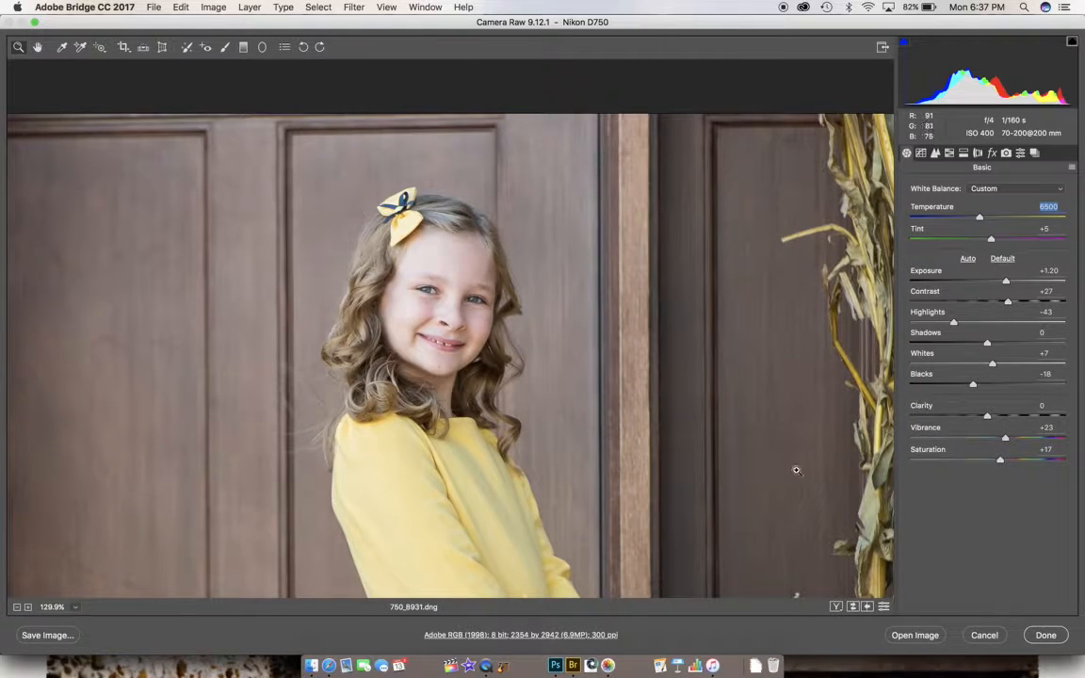
key("p")
key("p")
Try a cooler Temperature of 6100 and undo the change after comparing
left_click_drag(980, 218, 974, 220)
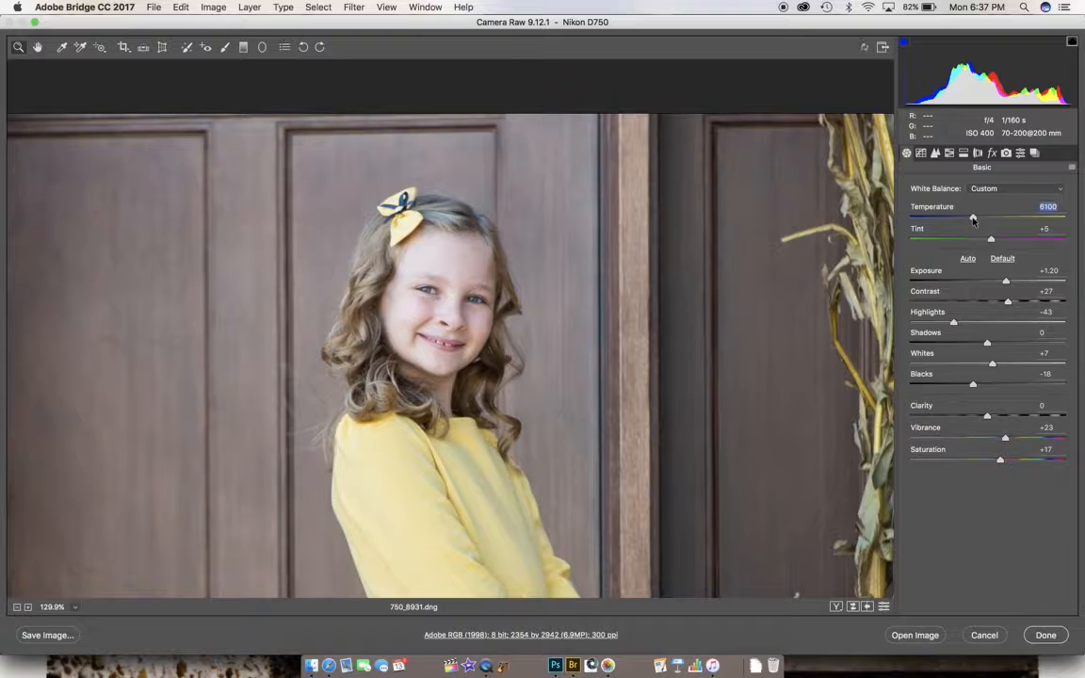
key("super+z")
key("super+z")
key("super+z")
key("super+z")
key("super+z")
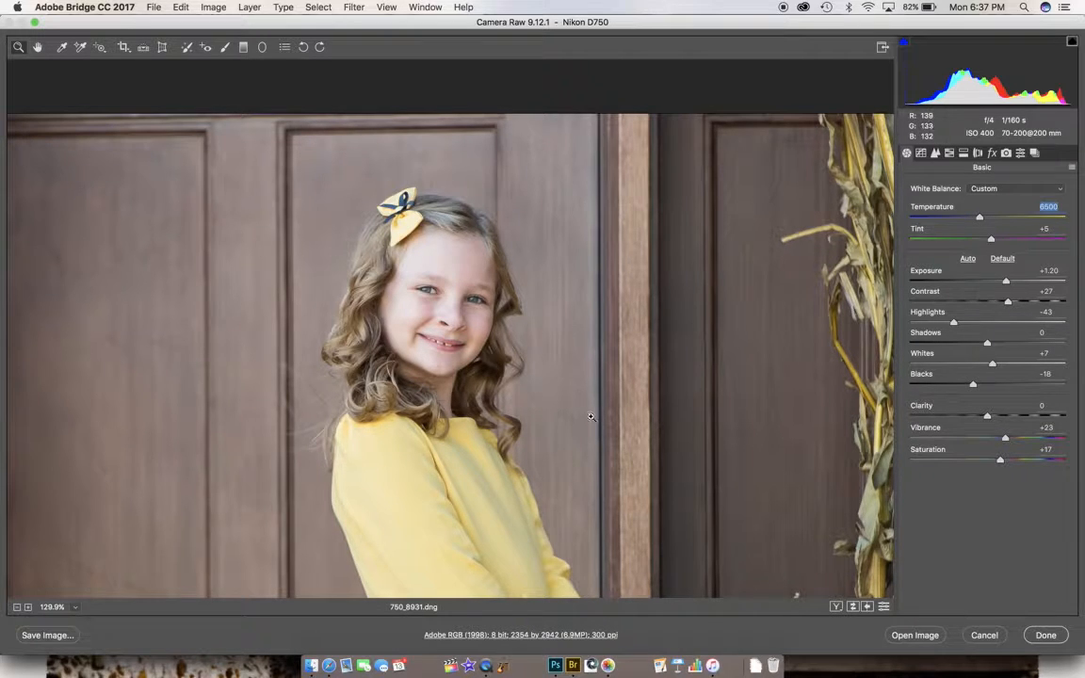
Shift the photo's Tint to +3
left_click(586, 414, "alt")
left_click_drag(585, 413, 567, 400)
scroll(566, 400, "down", 1)
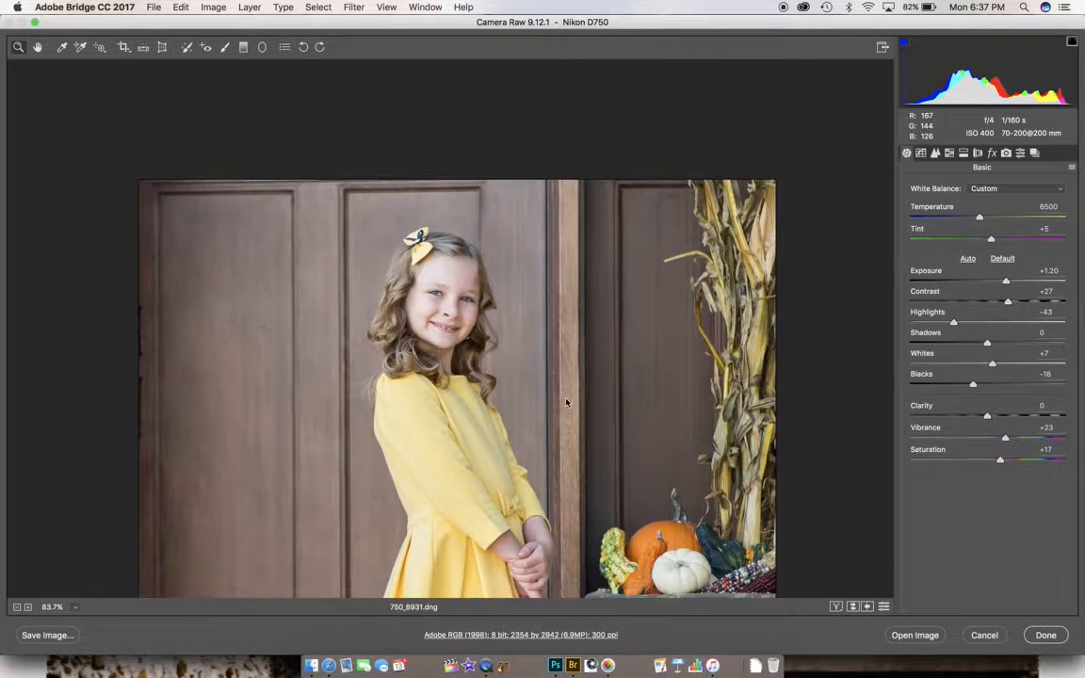
scroll(566, 400, "left", 1)
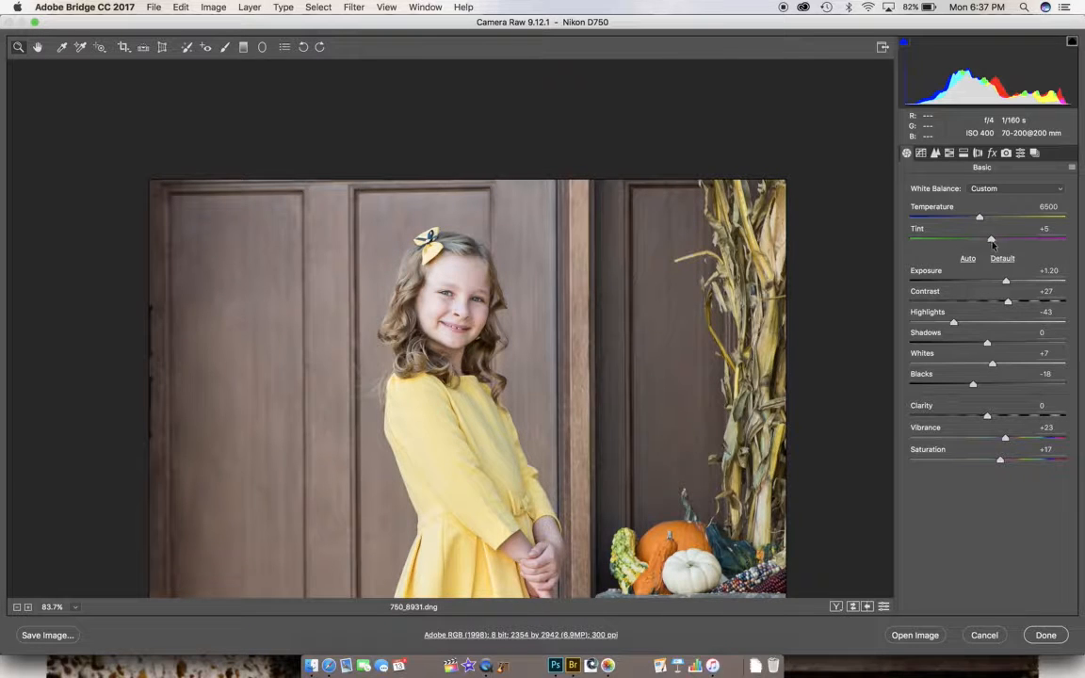
left_click_drag(990, 238, 991, 241)
Sample the white of the girl's eye with the White Balance tool and set the Temperature to 6500
left_click_drag(446, 284, 572, 371)
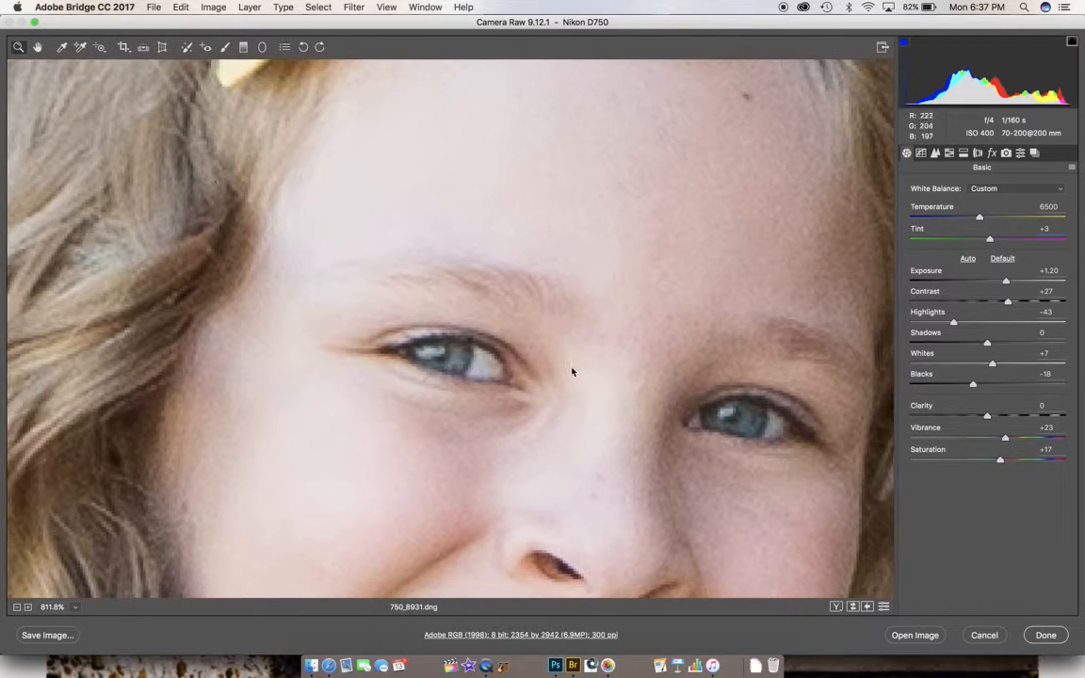
left_click(61, 46)
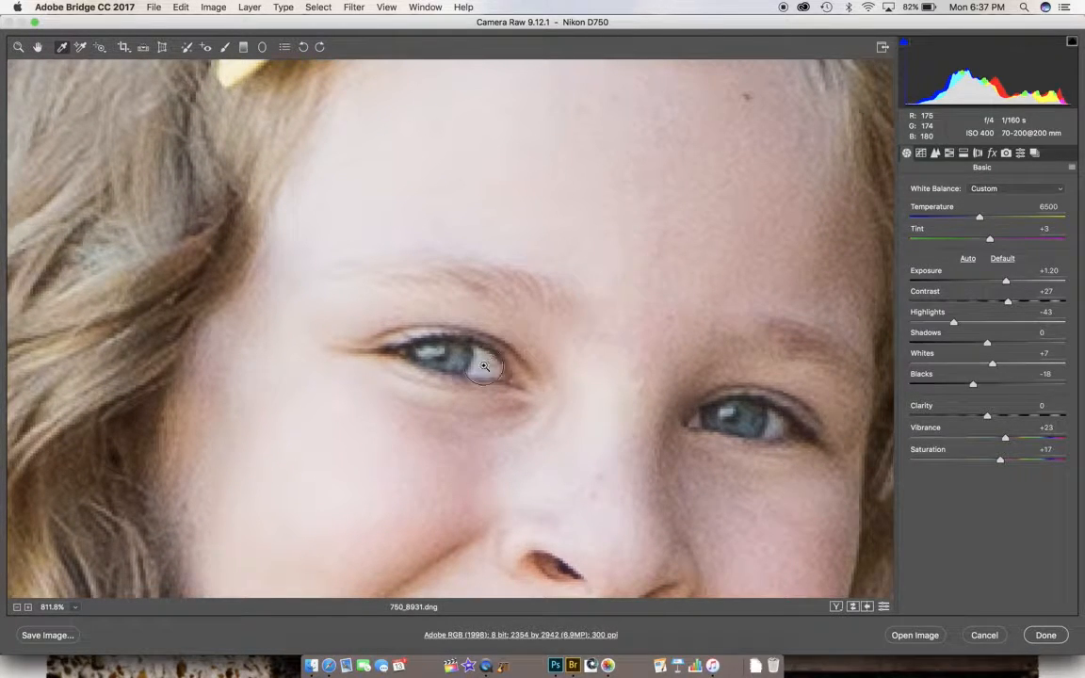
left_click(488, 360)
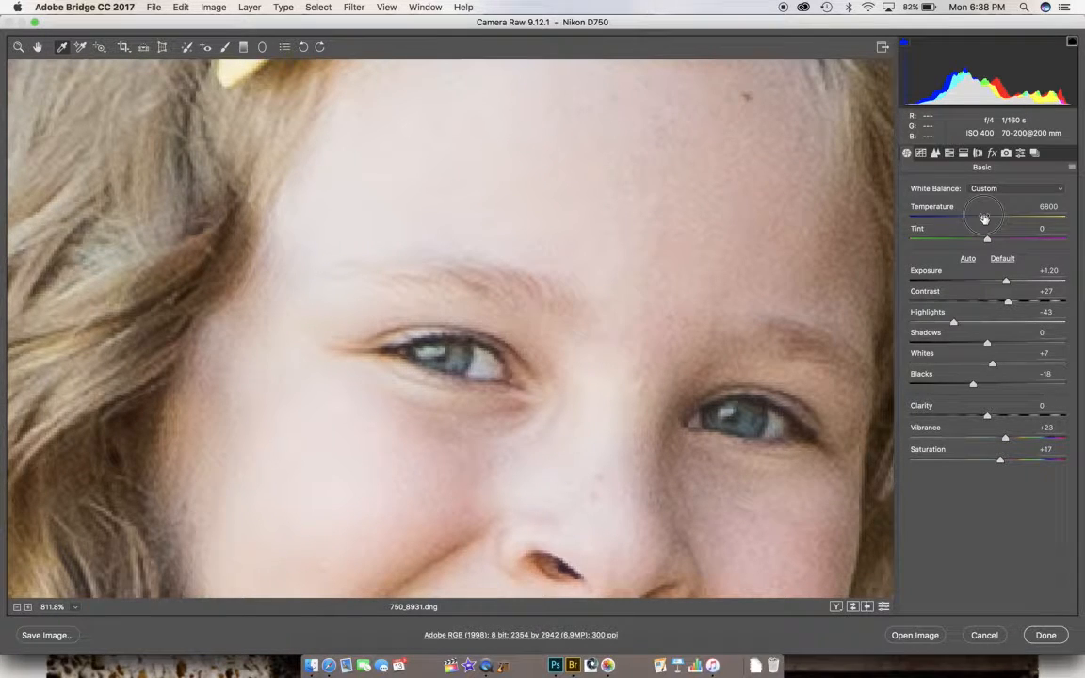
left_click_drag(985, 218, 979, 218)
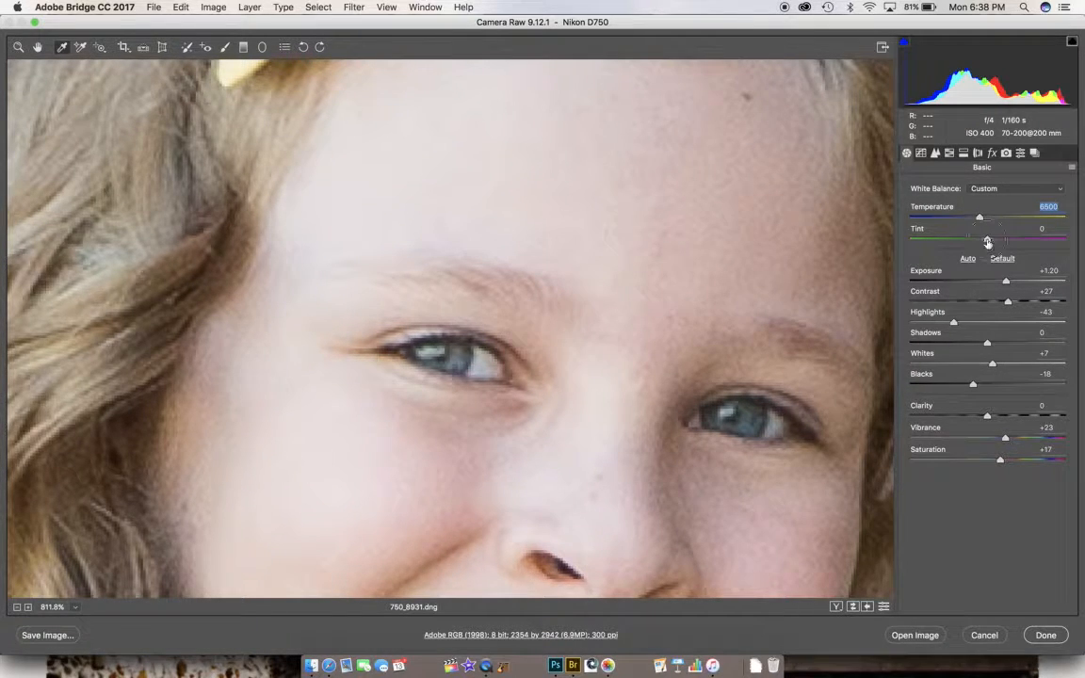
Set the photo's Tint to +3
left_click_drag(988, 242, 990, 242)
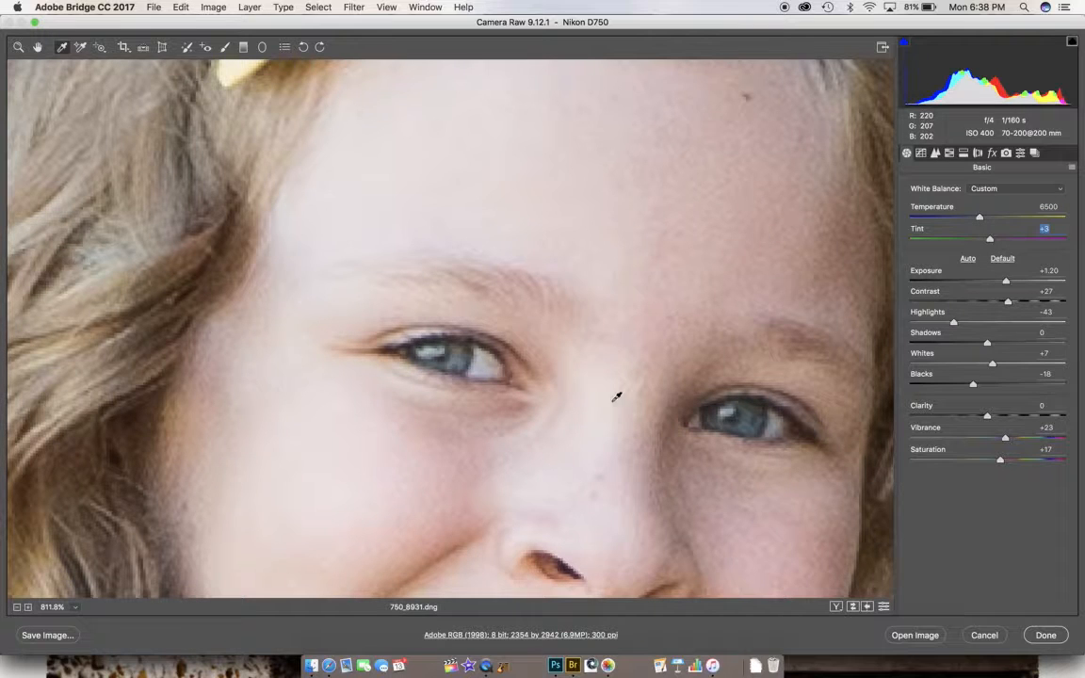
key("z")
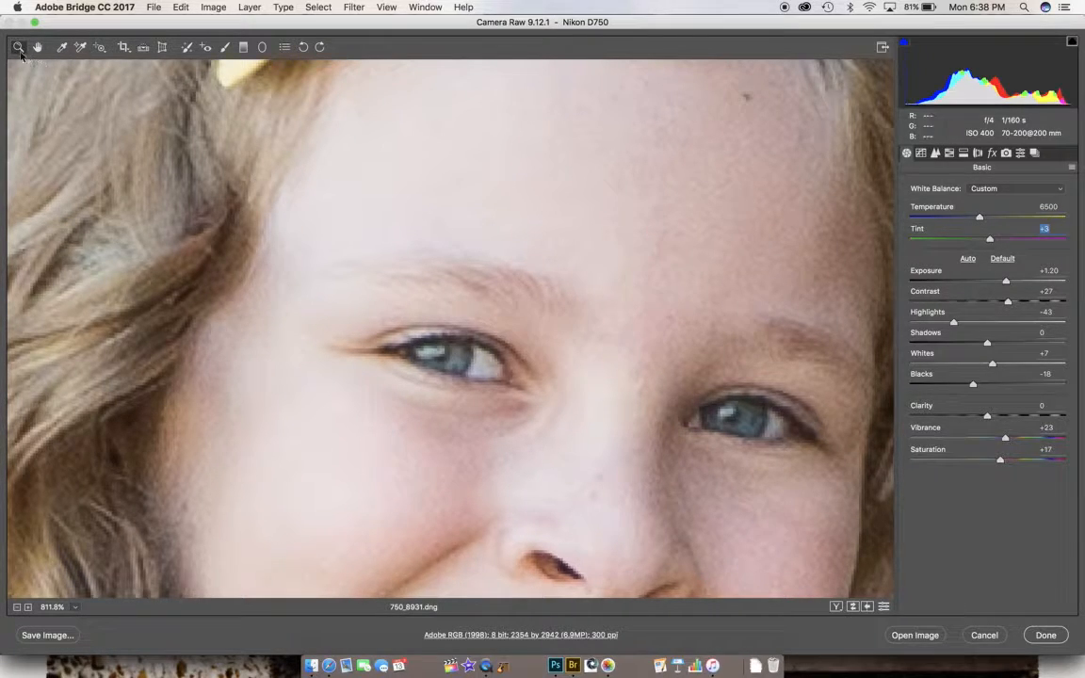
left_click(20, 49)
left_click_drag(487, 369, 371, 298)
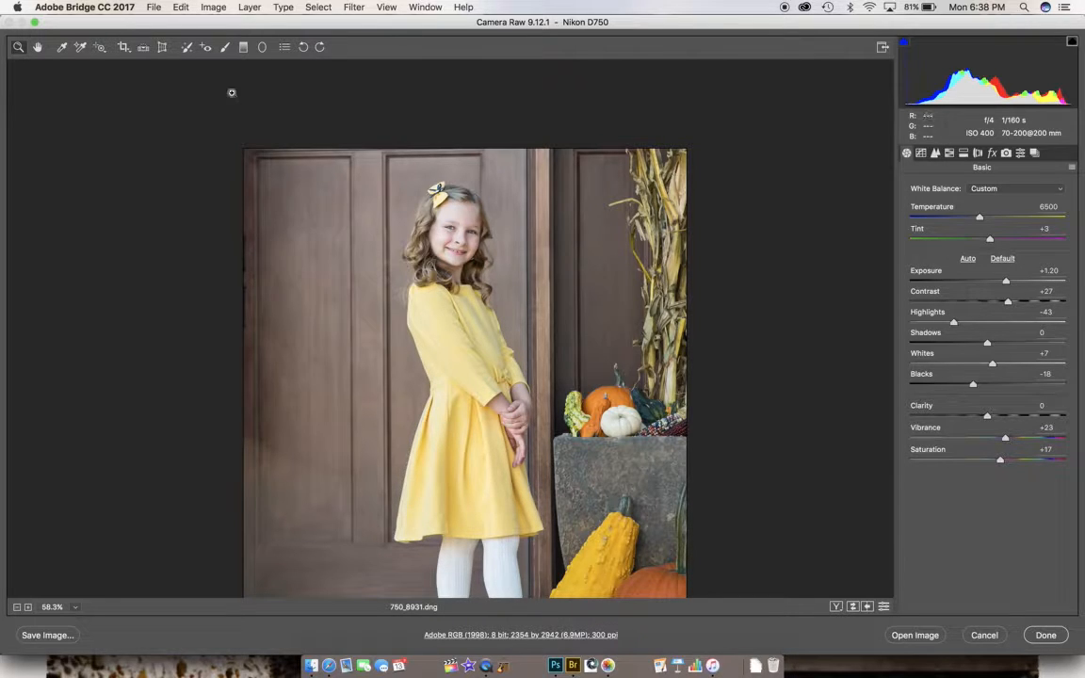
Review the crop framing around the girl, door and pumpkins against the full uncropped photo using the Crop tool
left_click(124, 47)
left_click(203, 206)
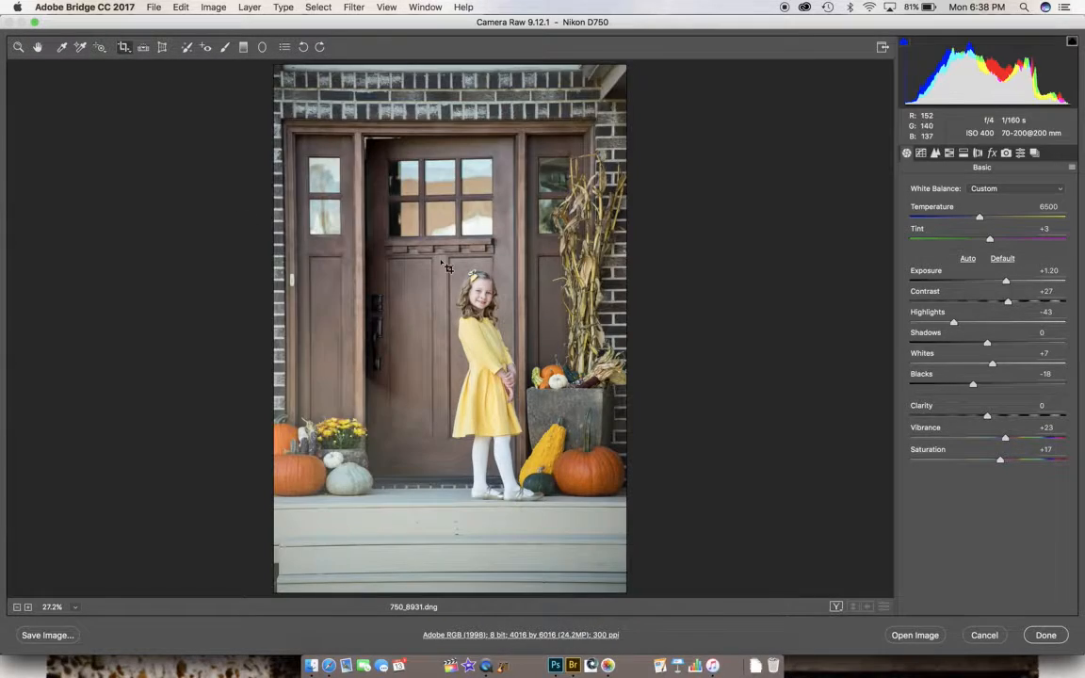
left_click_drag(467, 272, 492, 297)
left_click_drag(589, 255, 381, 514)
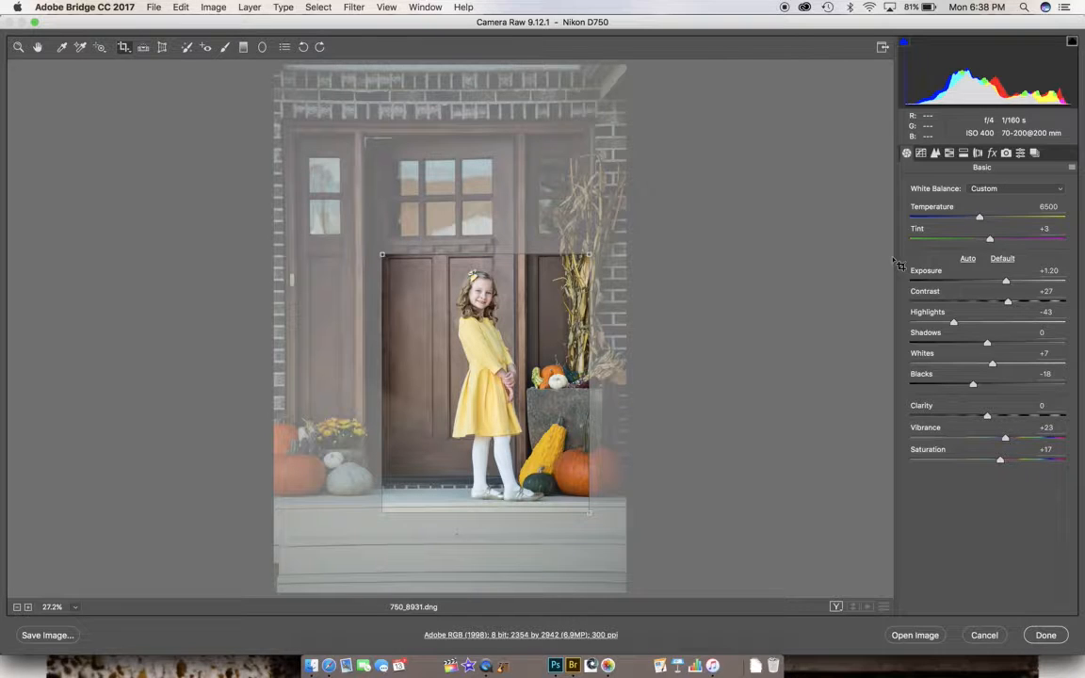
Set the photo's Exposure to +1.20 and its Blacks to -17
mouse_move(1006, 282)
left_mouse_down()
mouse_move(984, 281)
mouse_move(1007, 283)
left_mouse_up()
key("Down")
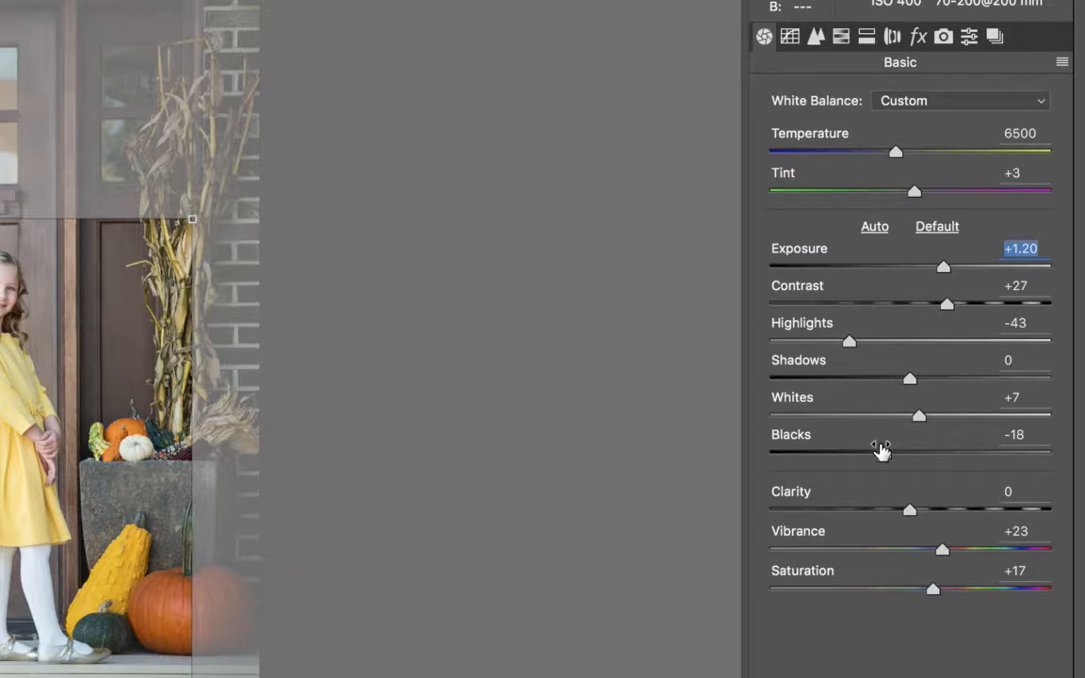
left_click_drag(883, 455, 887, 455)
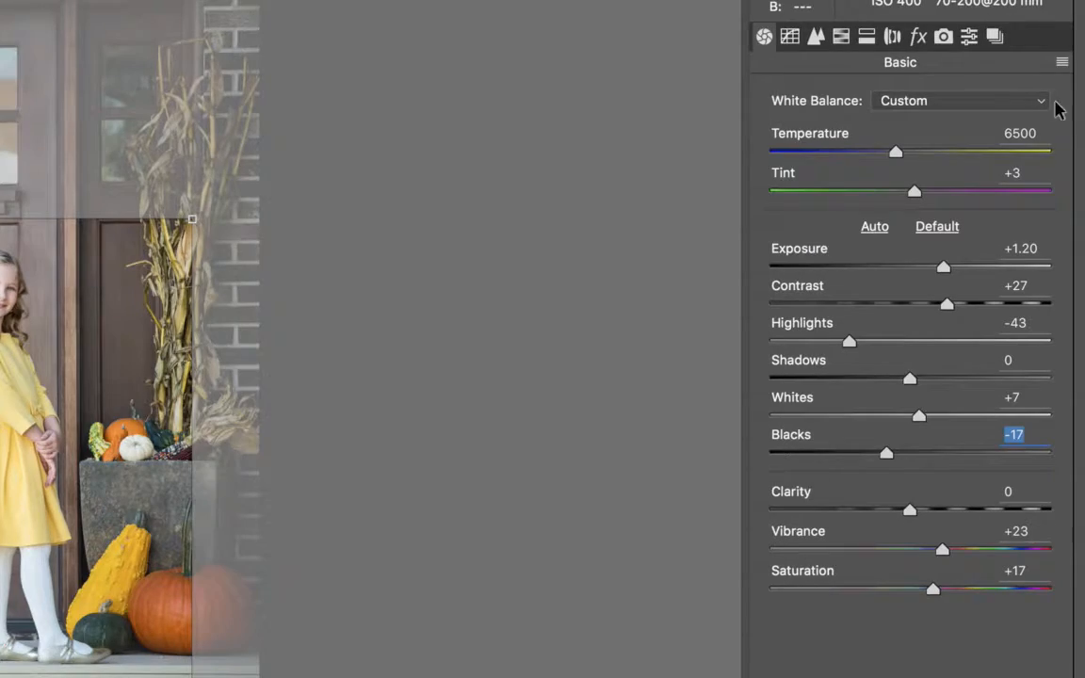
Try a Sharpening Amount of 25 together with a lower sharpening Detail
left_click(791, 38)
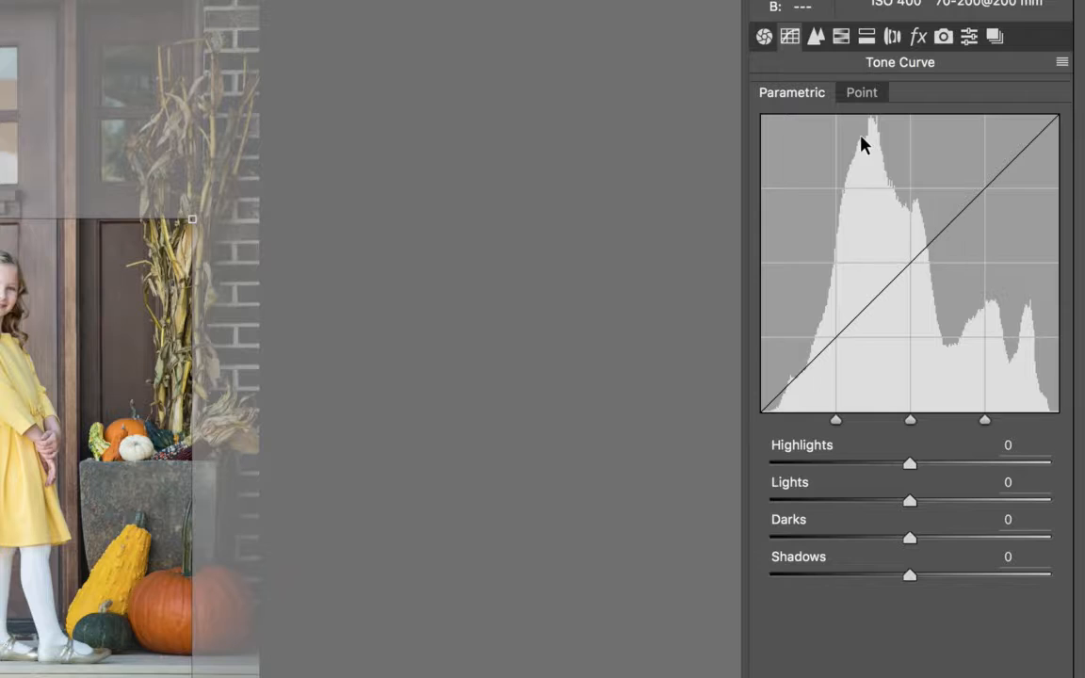
left_click(817, 37)
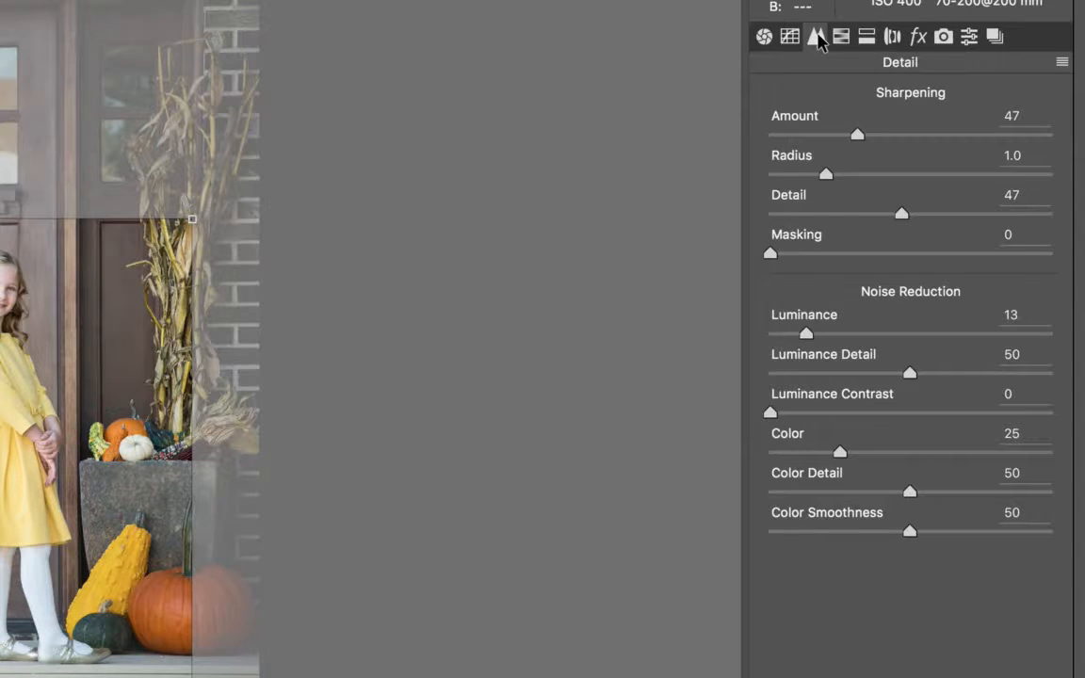
left_click(823, 135)
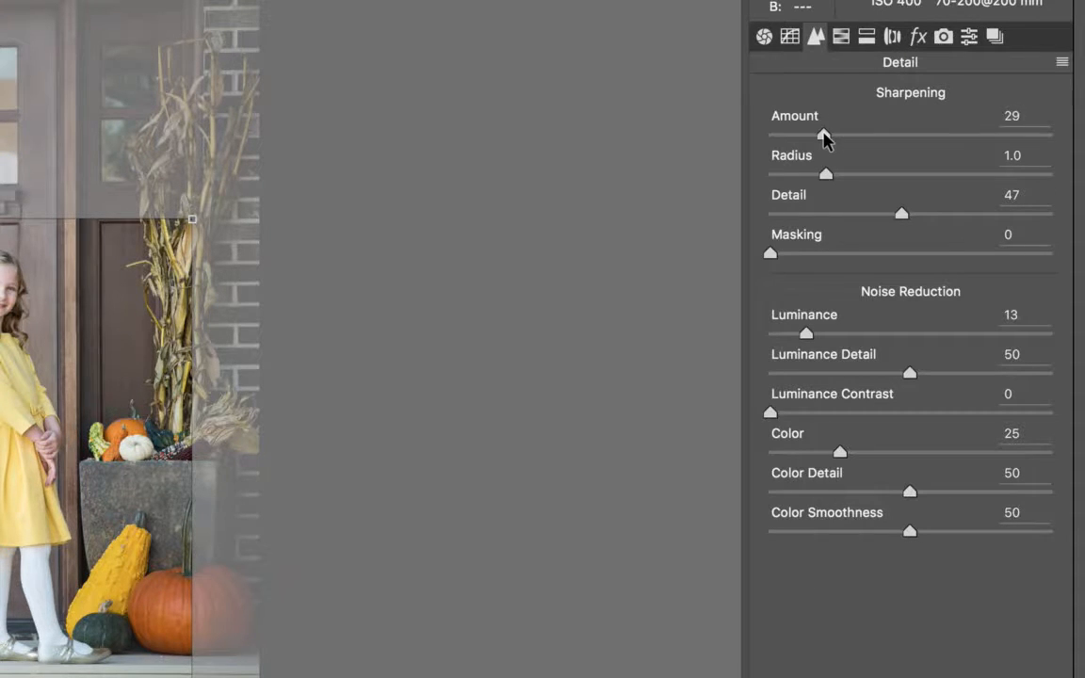
left_click_drag(824, 137, 816, 137)
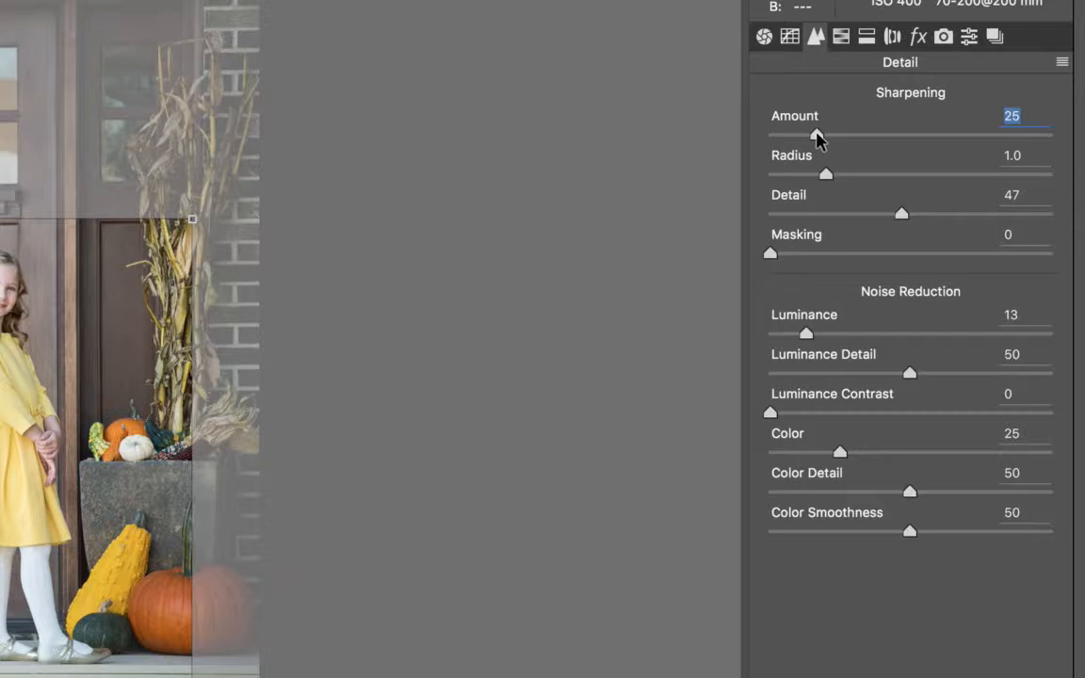
left_click_drag(816, 214, 840, 216)
Apply the saved Standard sharpening preset to the photo
left_click(1062, 64)
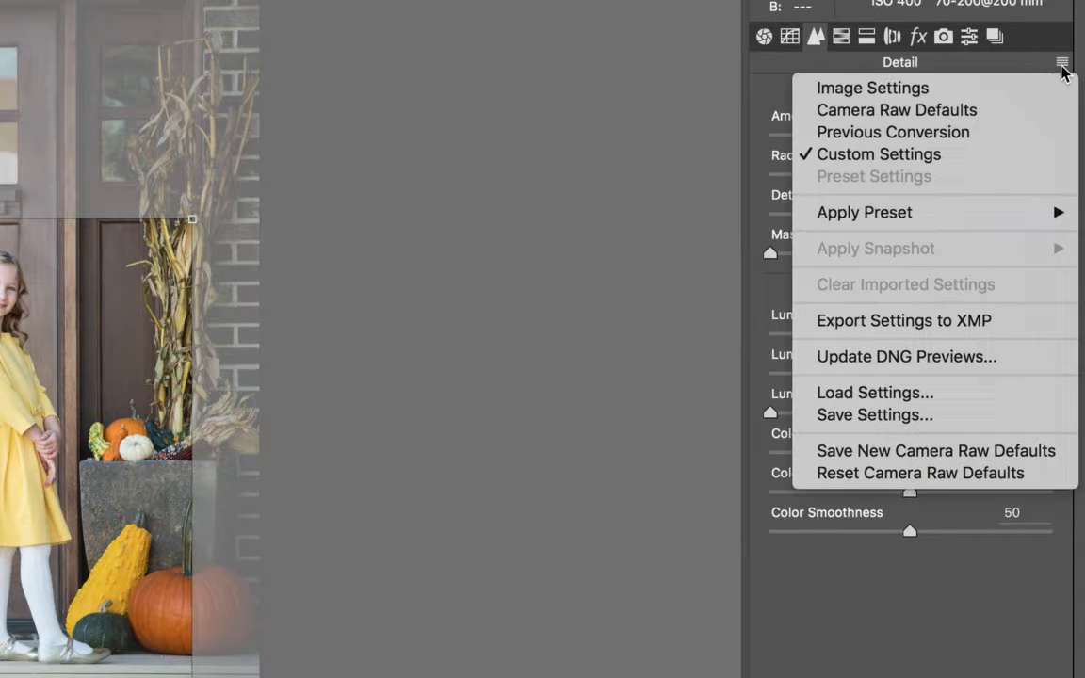
mouse_move(870, 217)
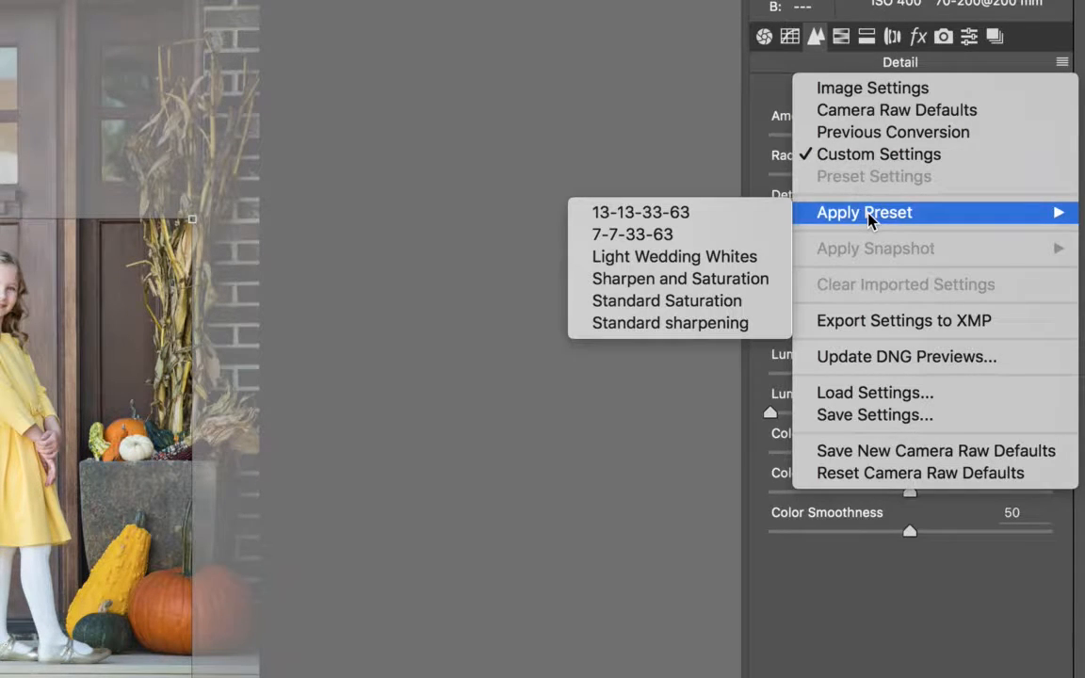
left_click(665, 325)
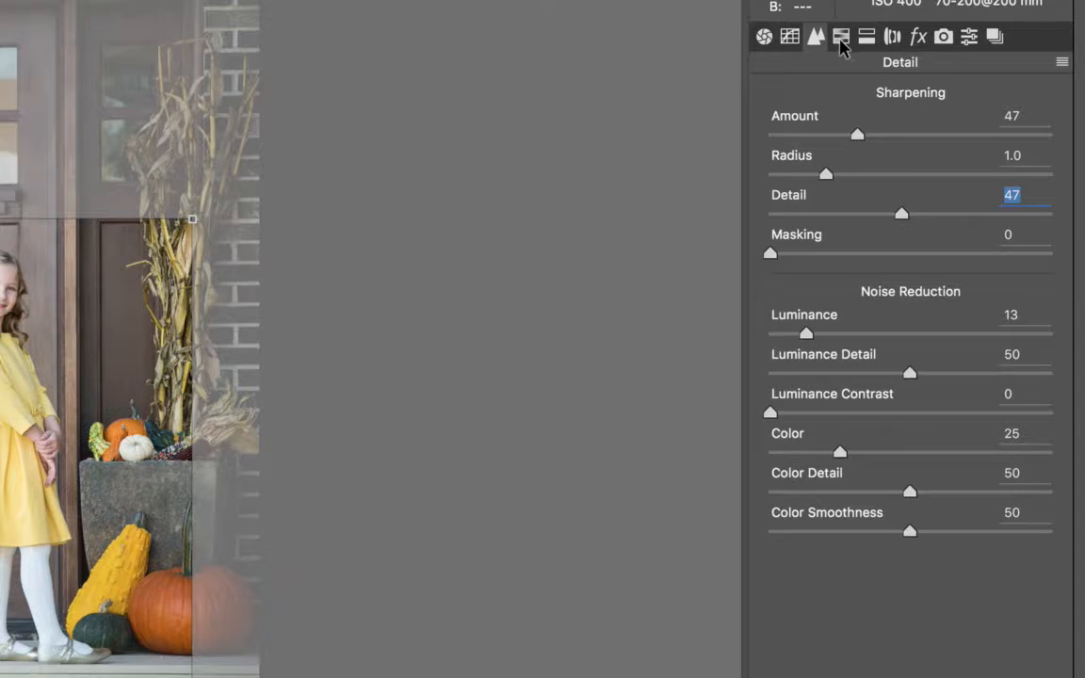
Review the manual and profile Lens Corrections and the Detail settings, and return to the Basic adjustments
left_click(891, 38)
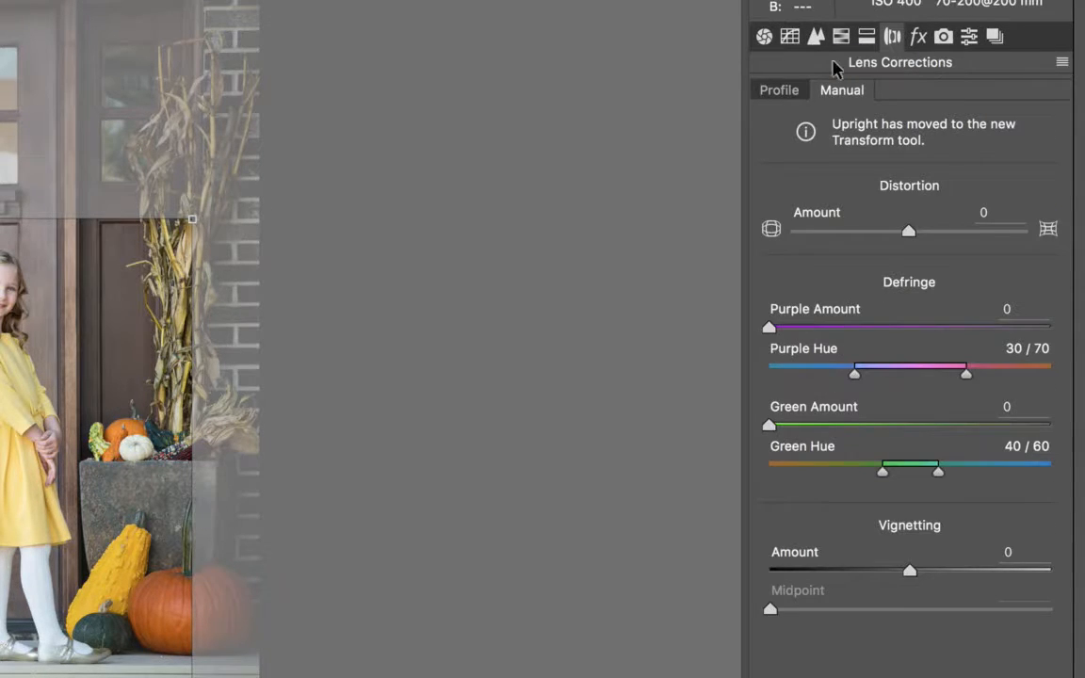
left_click(782, 91)
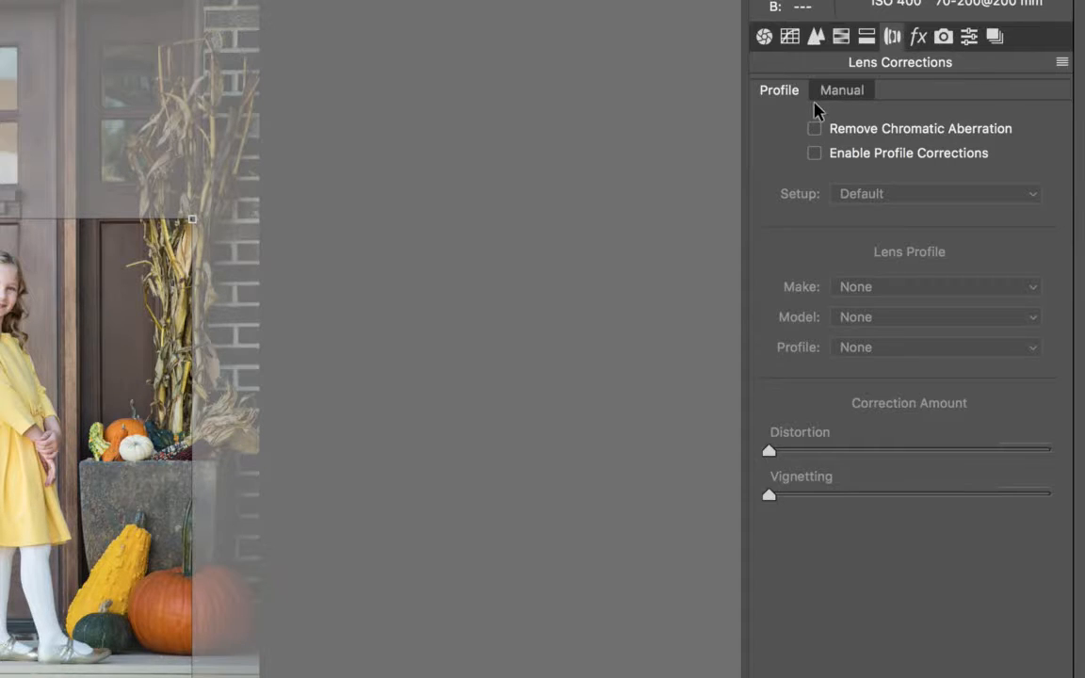
left_click(763, 39)
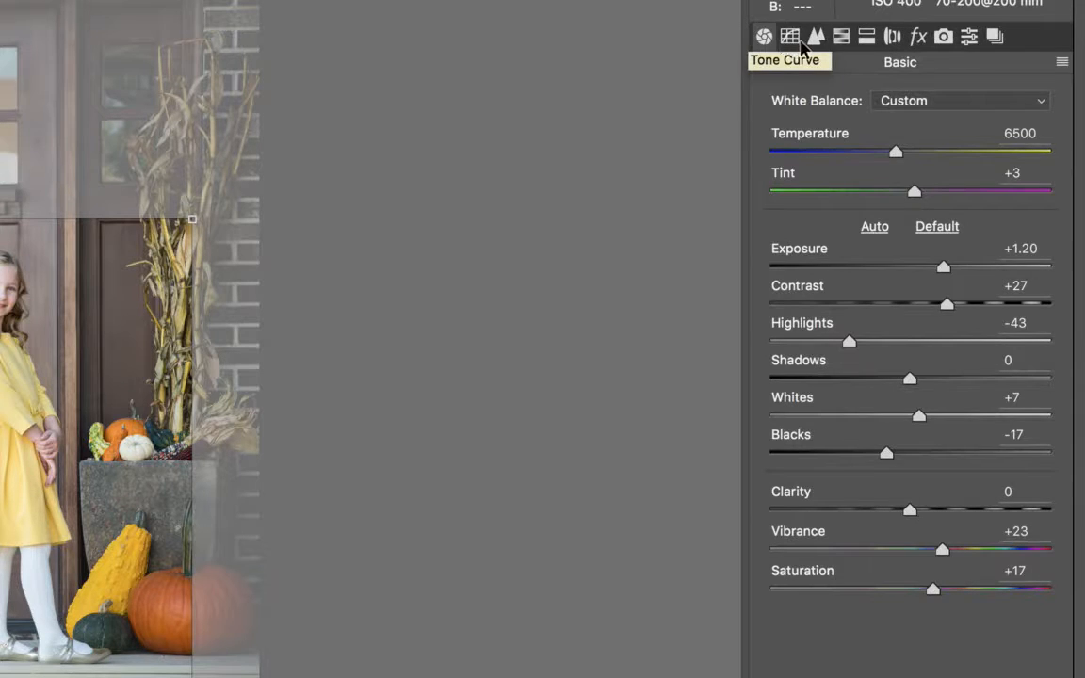
left_click(816, 38)
left_click(764, 39)
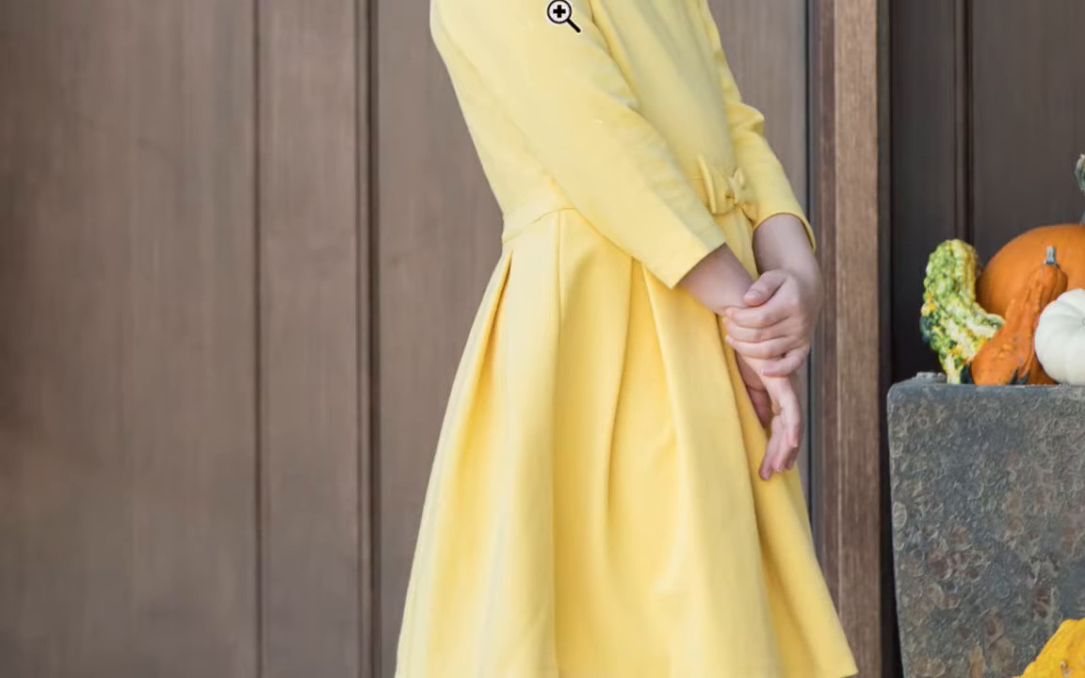
Inspect the yellow dress and the girl's face and eyes at close magnification
left_click_drag(560, 12, 601, 260)
scroll(603, 264, "up", 3)
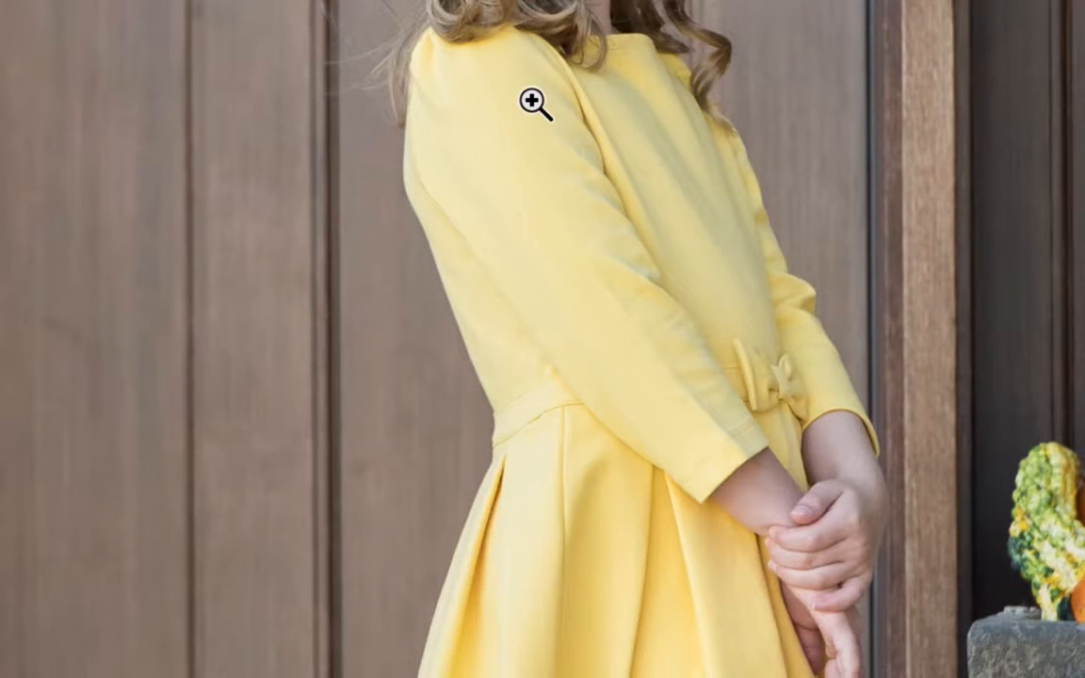
key("space")
left_click_drag(530, 98, 504, 310)
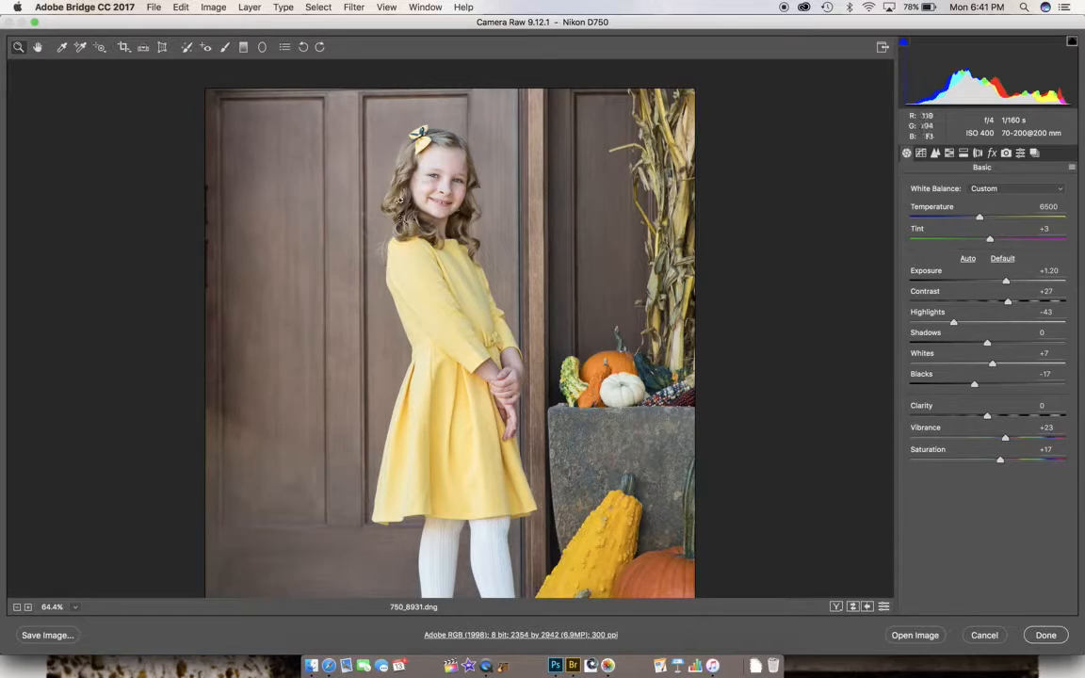
left_click(459, 200)
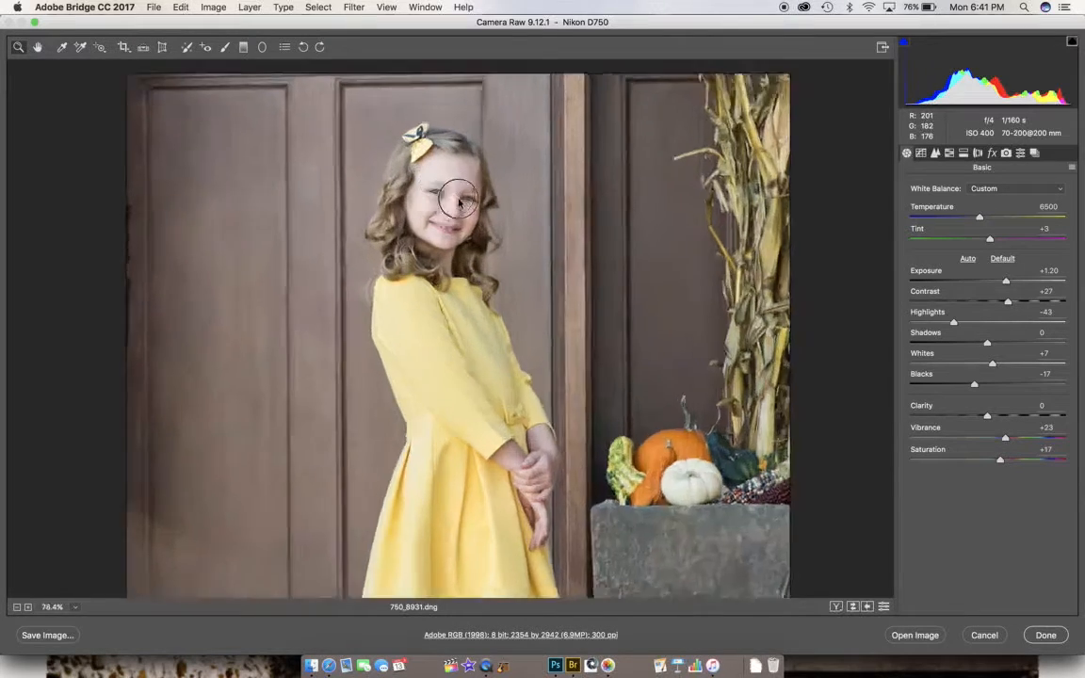
left_click_drag(459, 200, 547, 289)
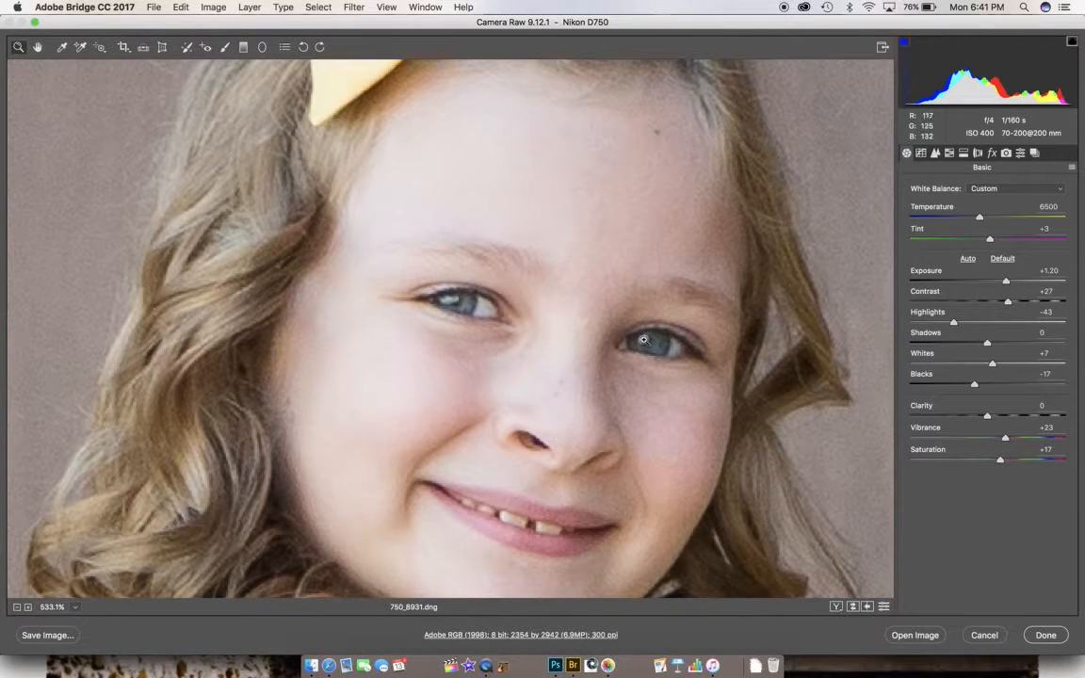
left_click_drag(457, 336, 448, 311)
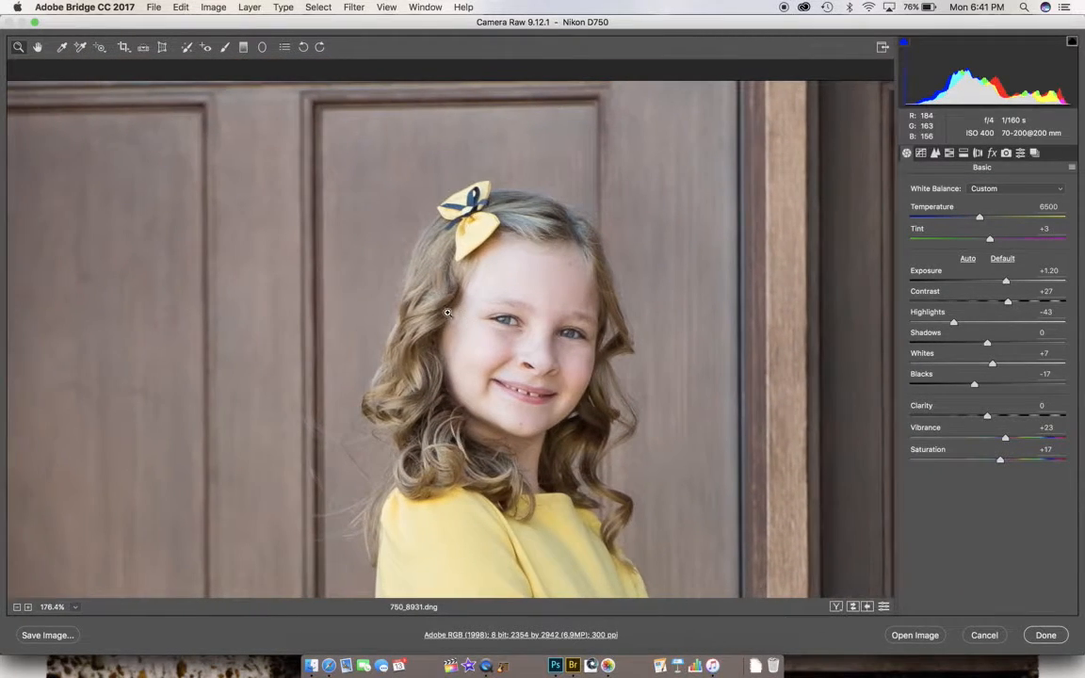
Configure the workflow output for the sRGB IEC61966-2.1 color space with output sharpening for Matte Paper
left_click(536, 636)
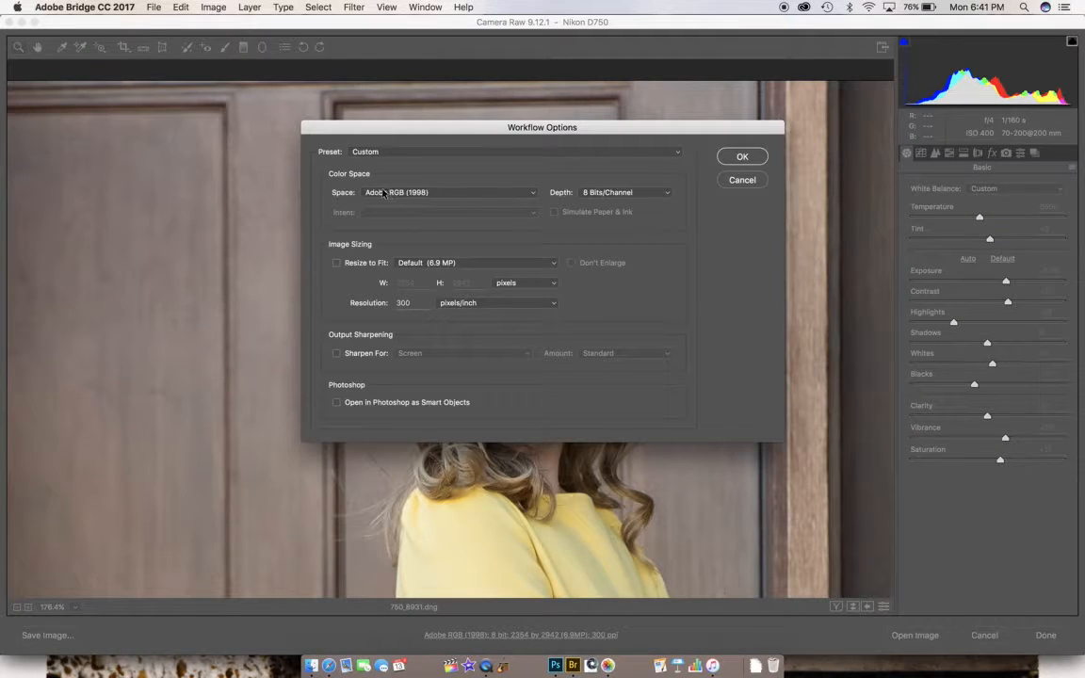
left_click(384, 193)
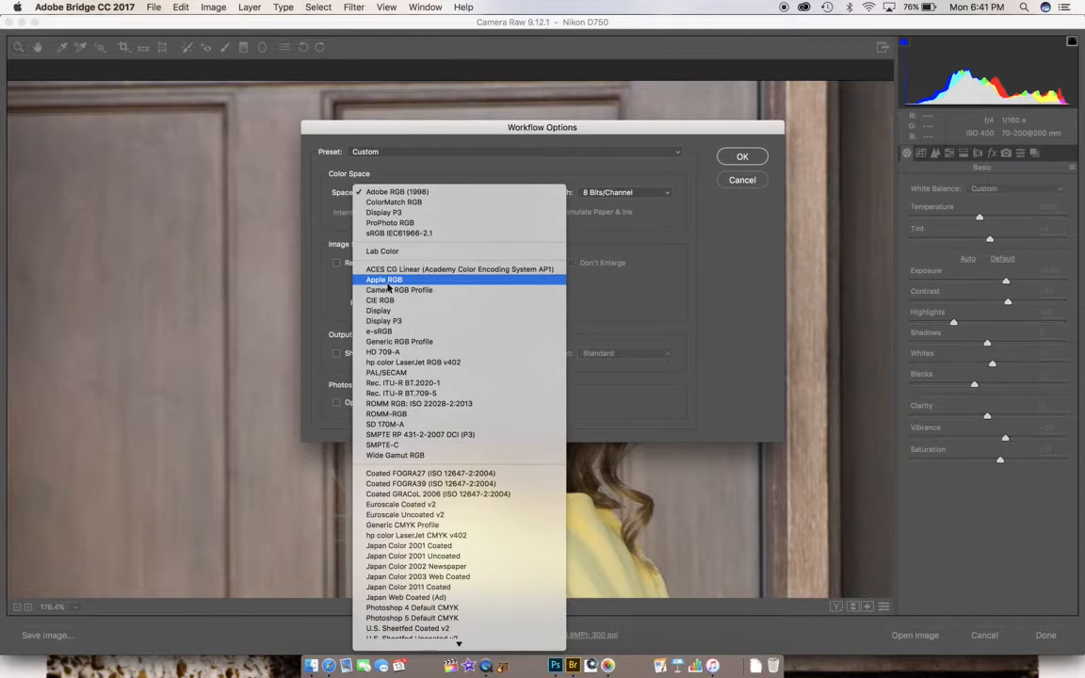
left_click(396, 233)
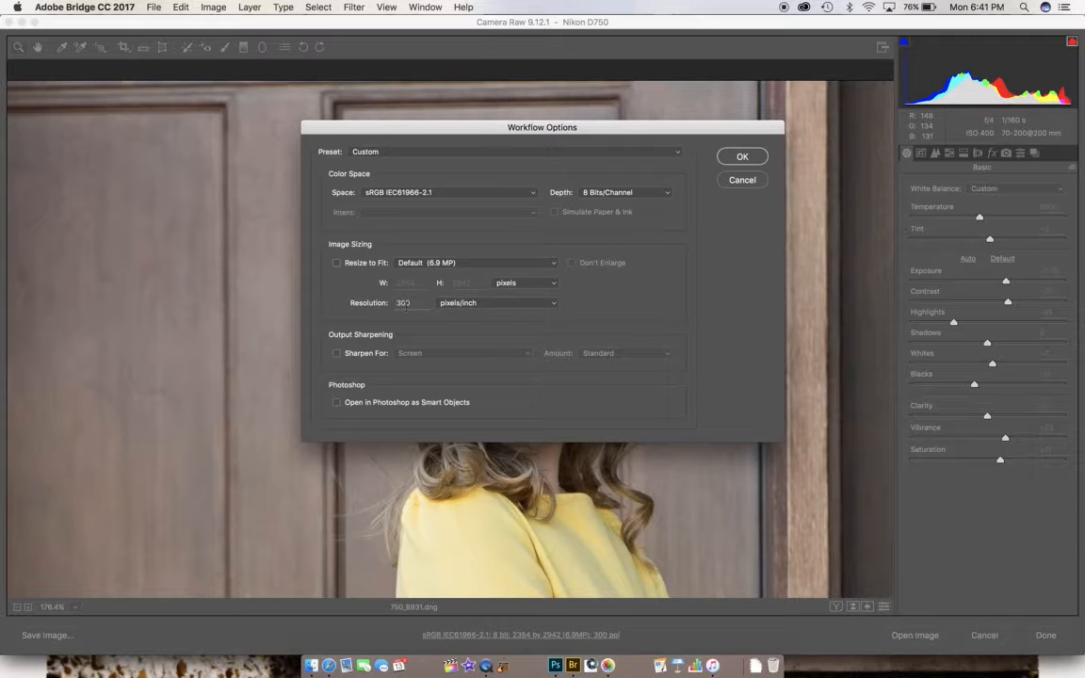
left_click(336, 353)
left_click(415, 354)
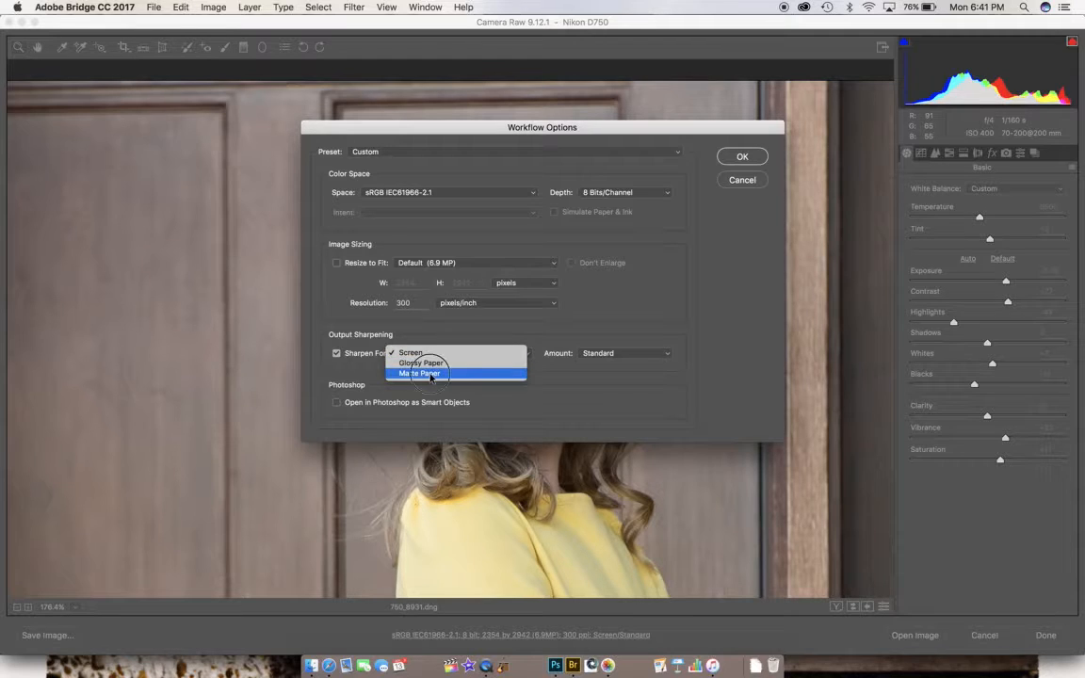
left_click(430, 374)
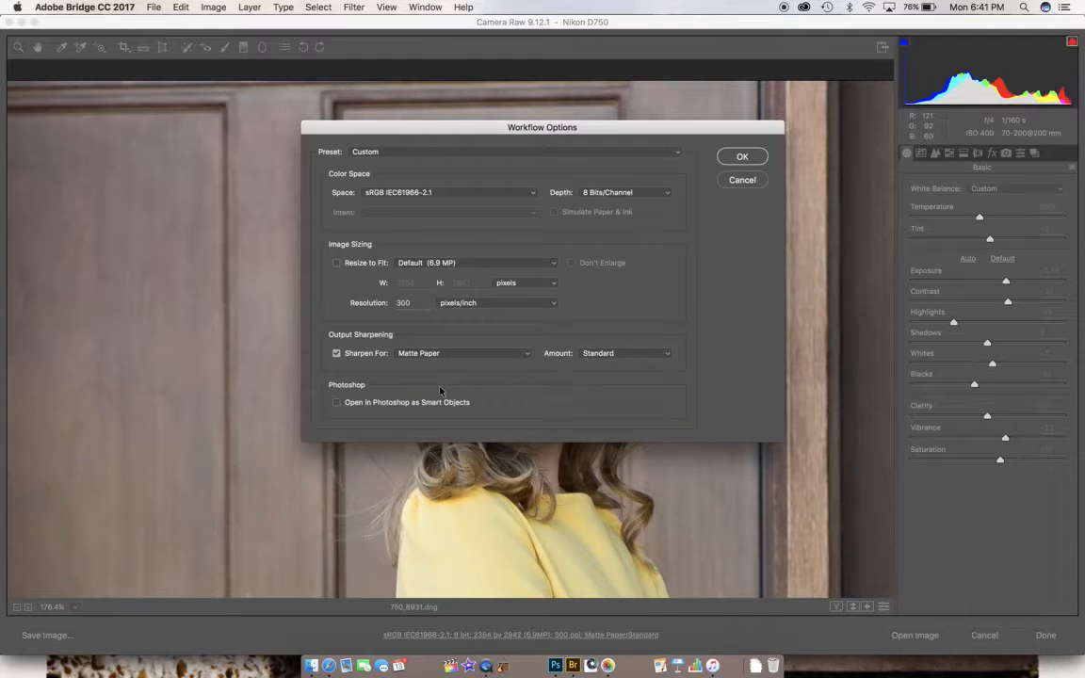
left_click(742, 156)
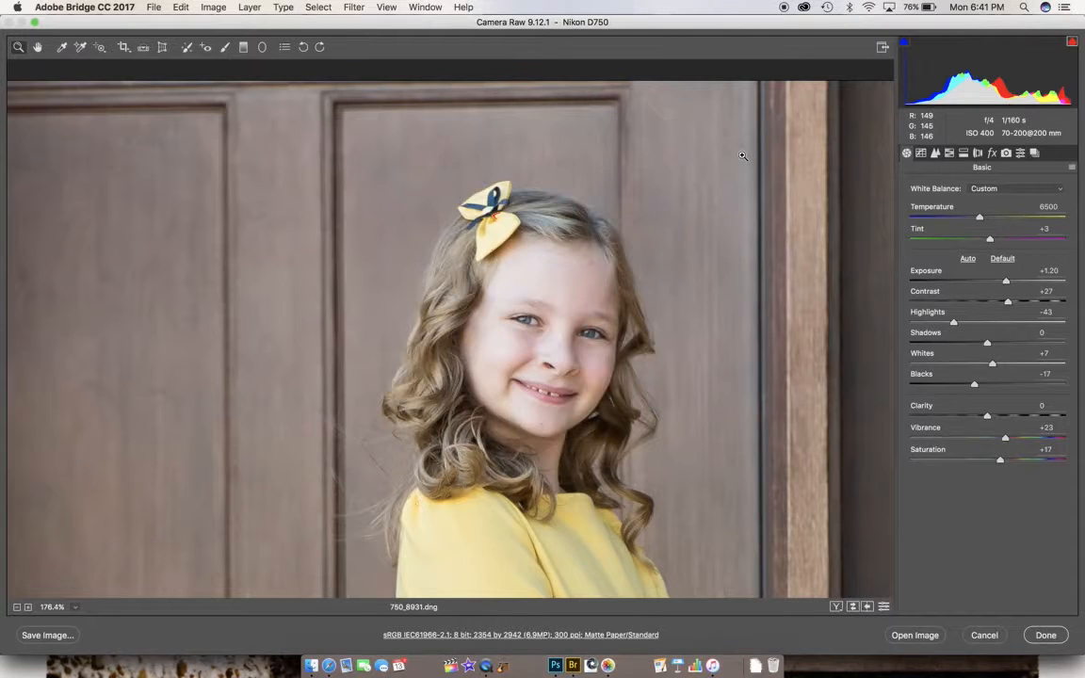
Save the photo as a JPEG at quality 12 in the same folder and finish the raw edit, keeping its adjustments
left_click(55, 637)
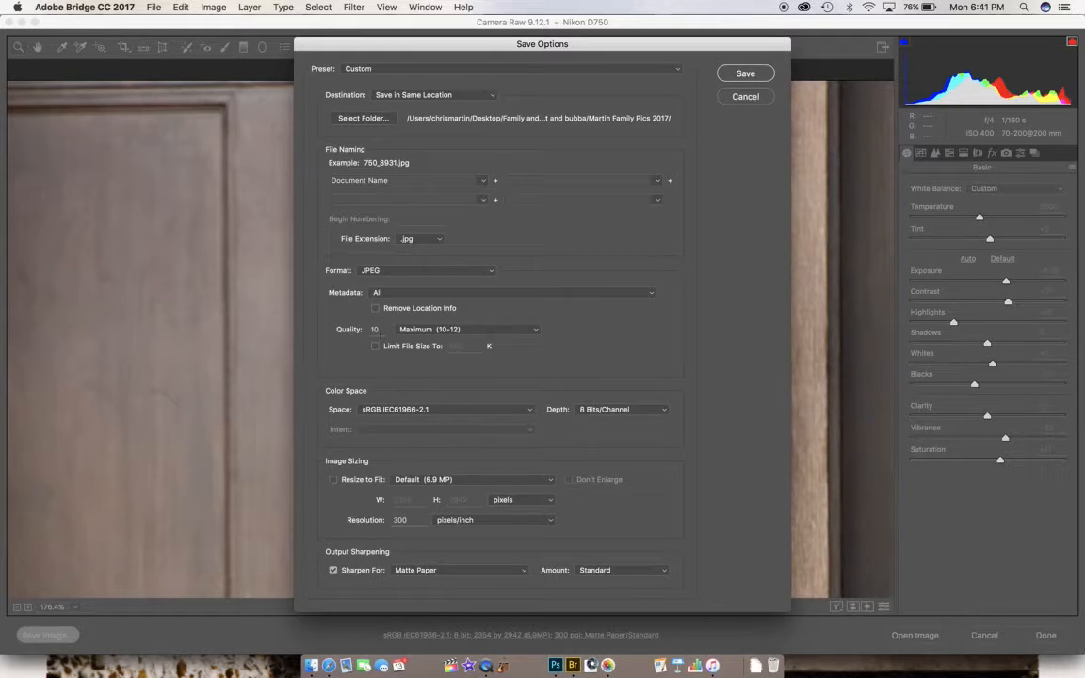
double_click(374, 329)
type("12")
left_click(730, 76)
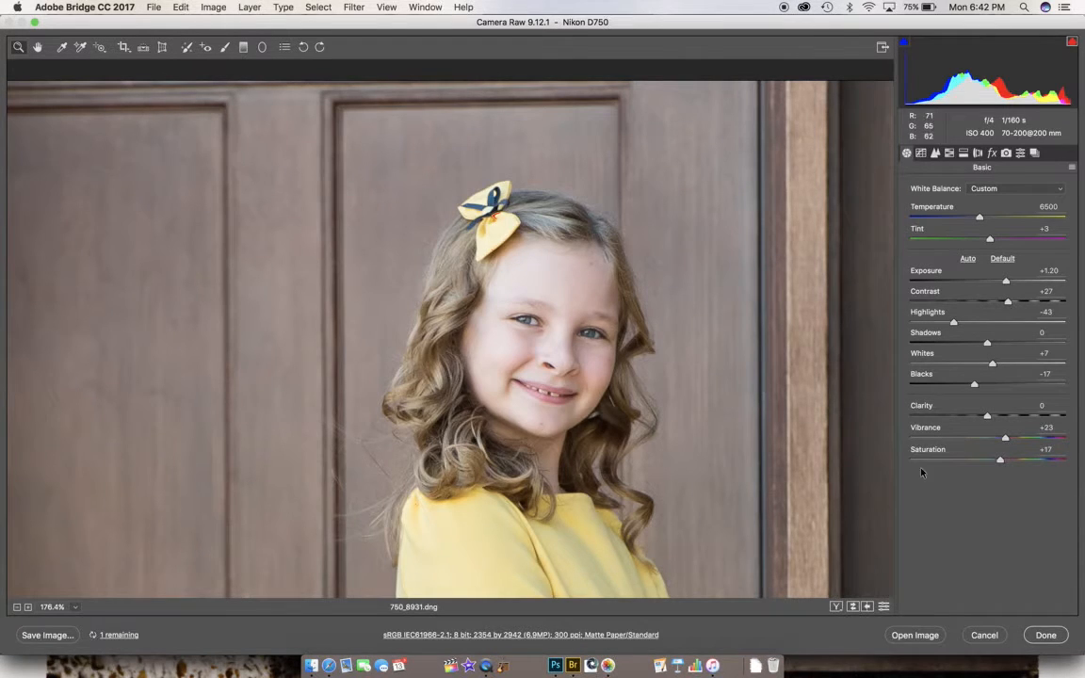
left_click(1046, 636)
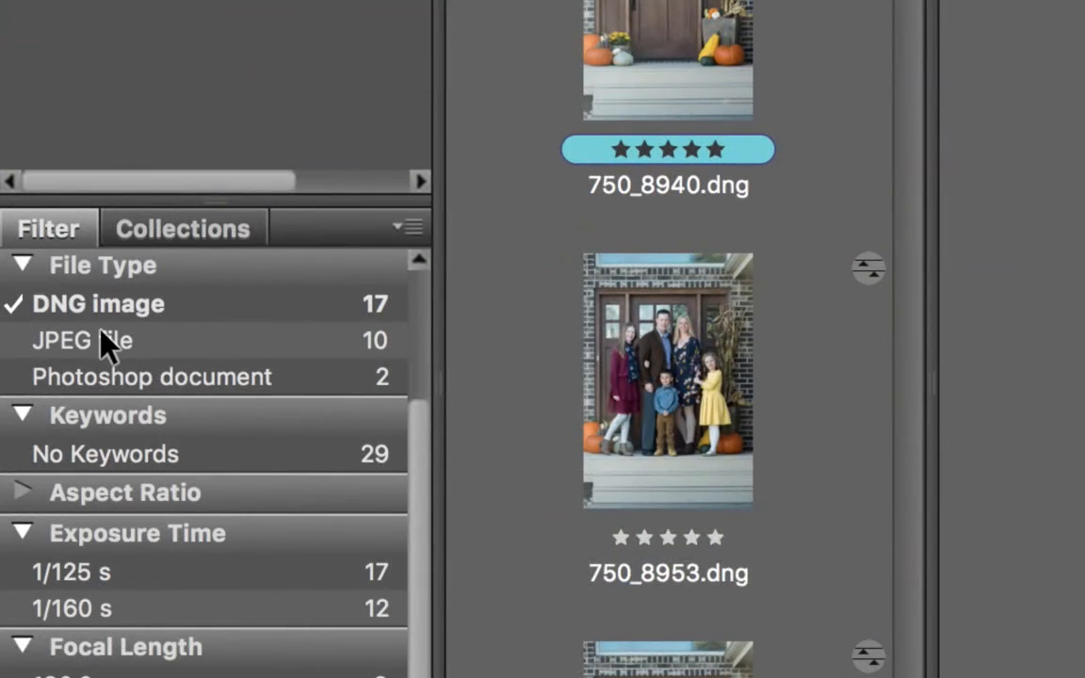
Include JPEG files in the file type filter alongside DNG images and preview 750_8931.jpg
left_click(31, 342)
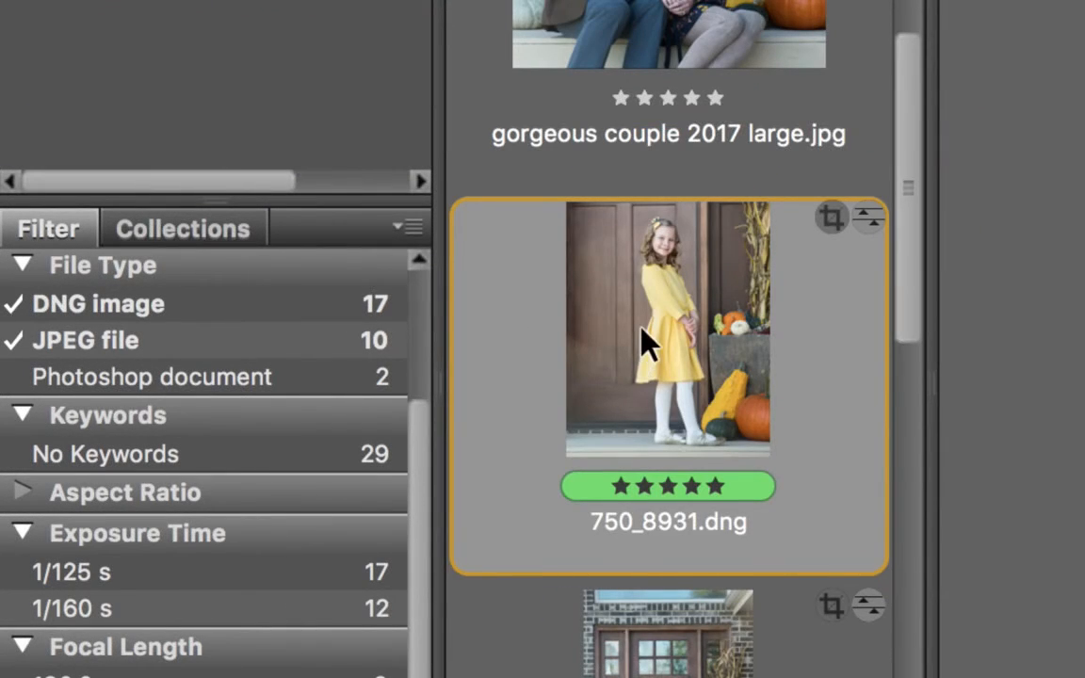
scroll(642, 327, "down", 10)
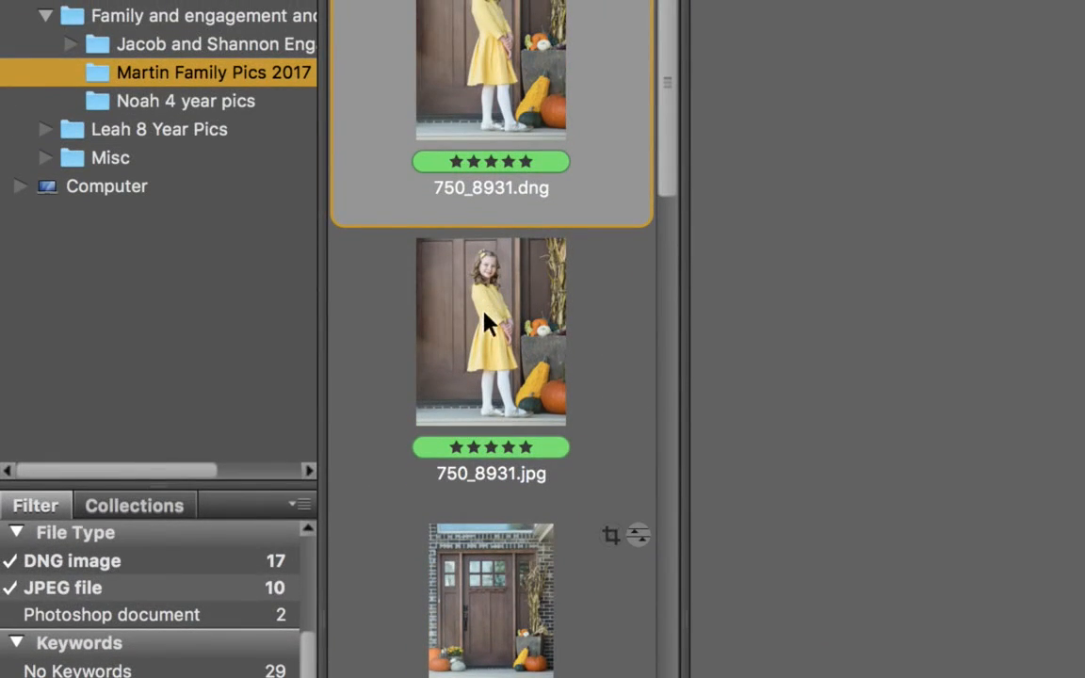
left_click(524, 43)
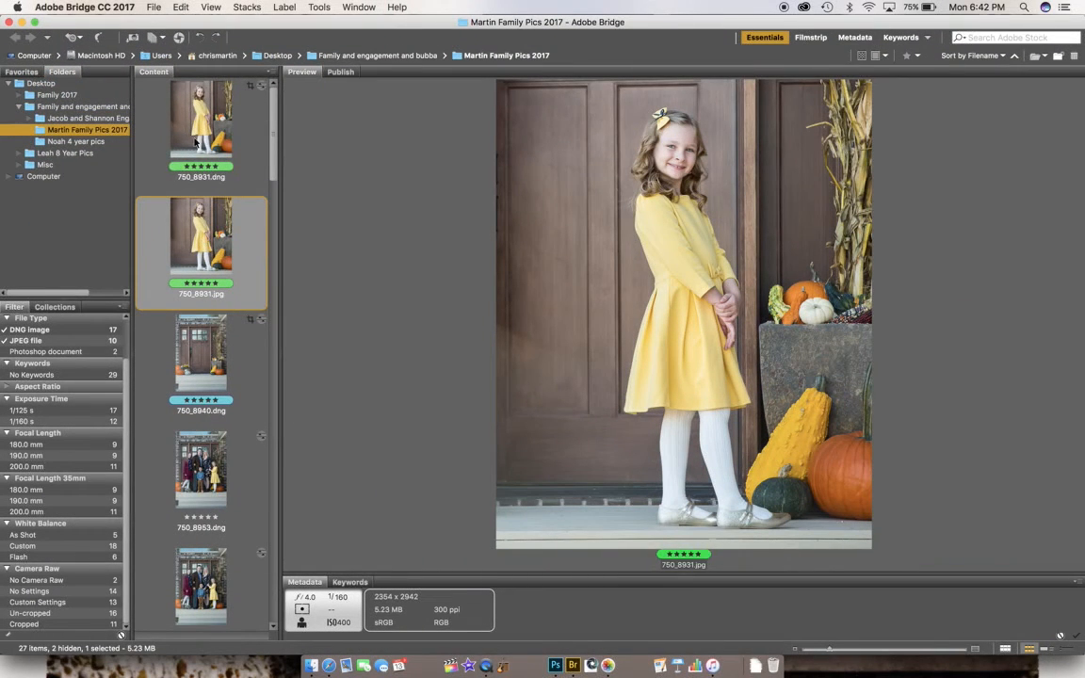
Compare the previews of 750_8931.dng and 750_8931.jpg by switching between the two files
left_click(188, 134)
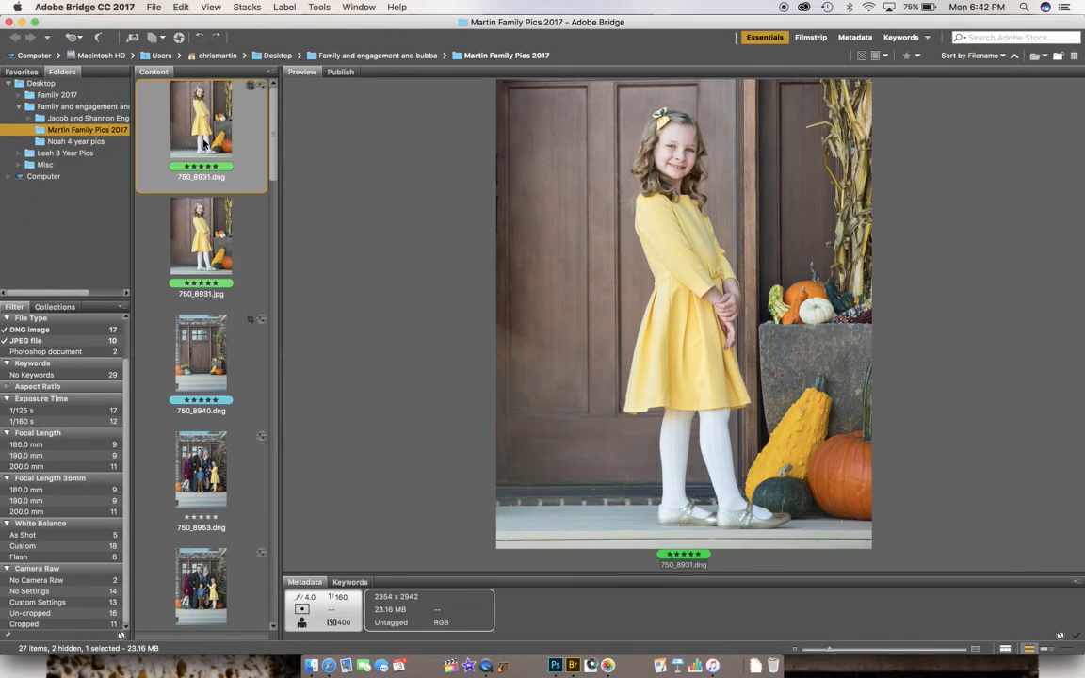
left_click(189, 200)
left_click(206, 149)
left_click(204, 258)
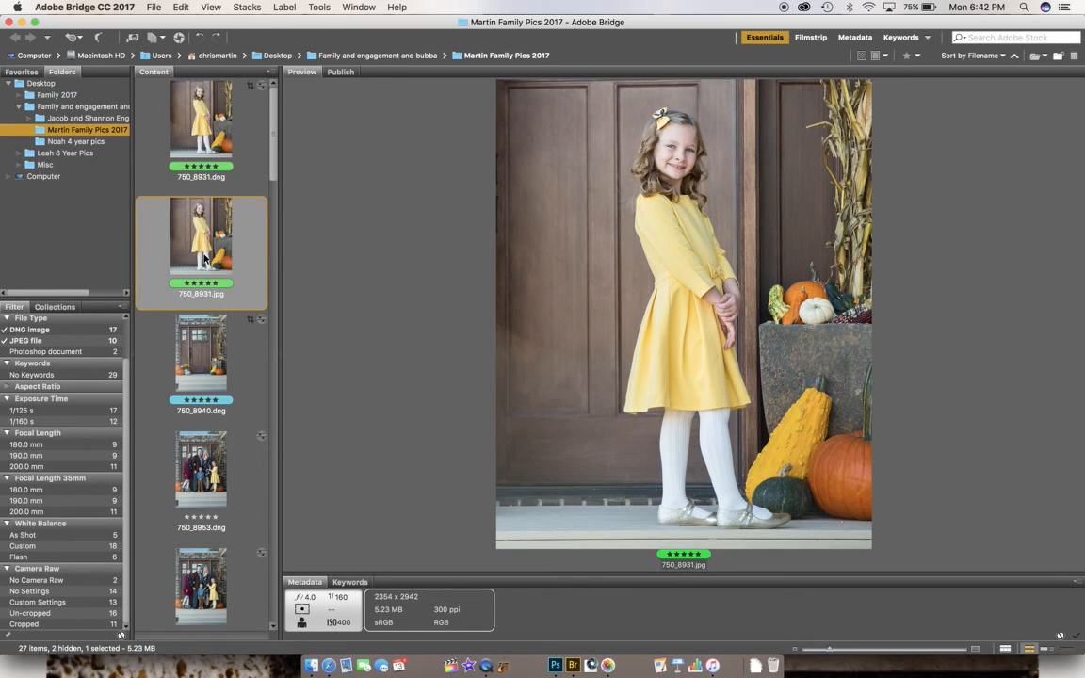